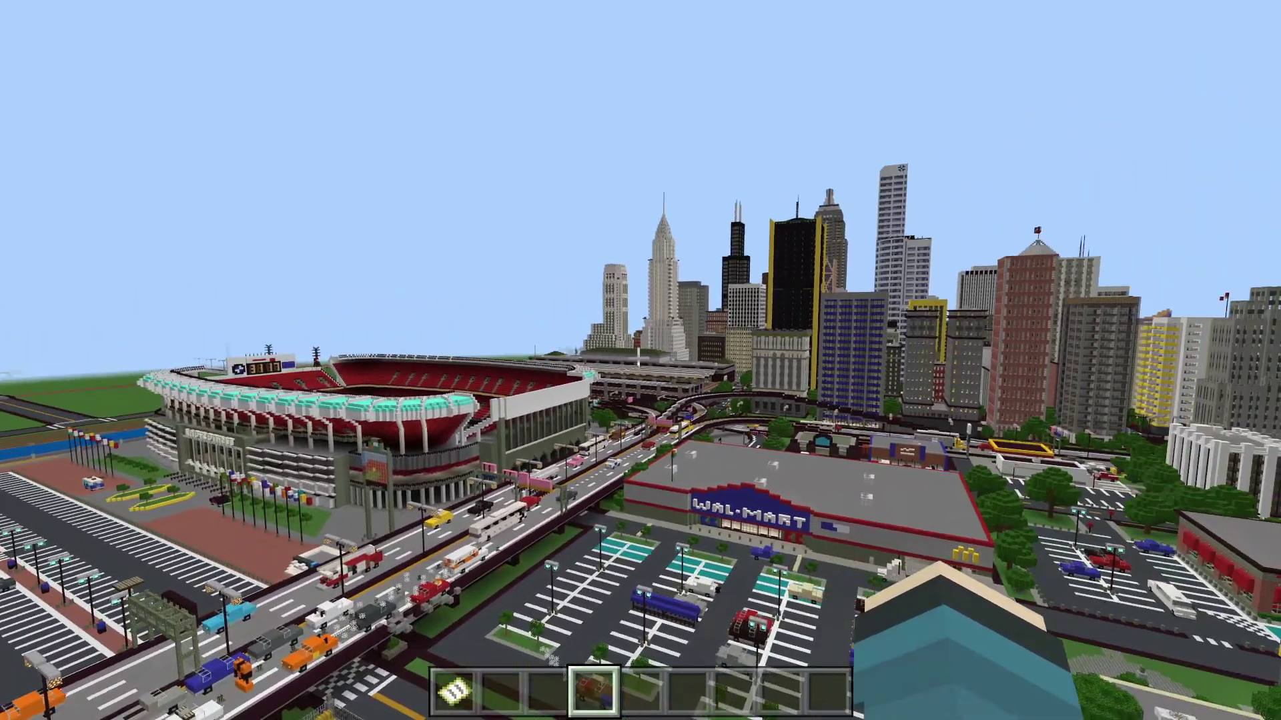
- Fly over the river and the city district beyond it to view the Minecraft map from above
key(s)
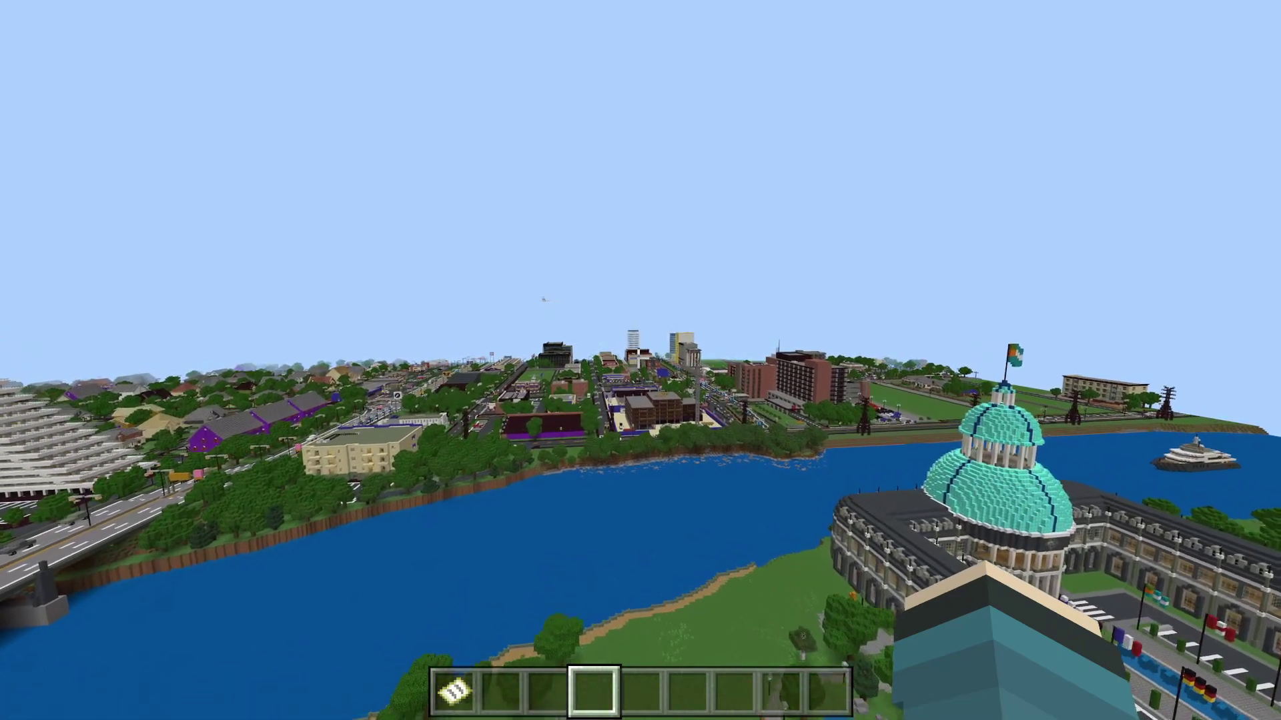
key(w)
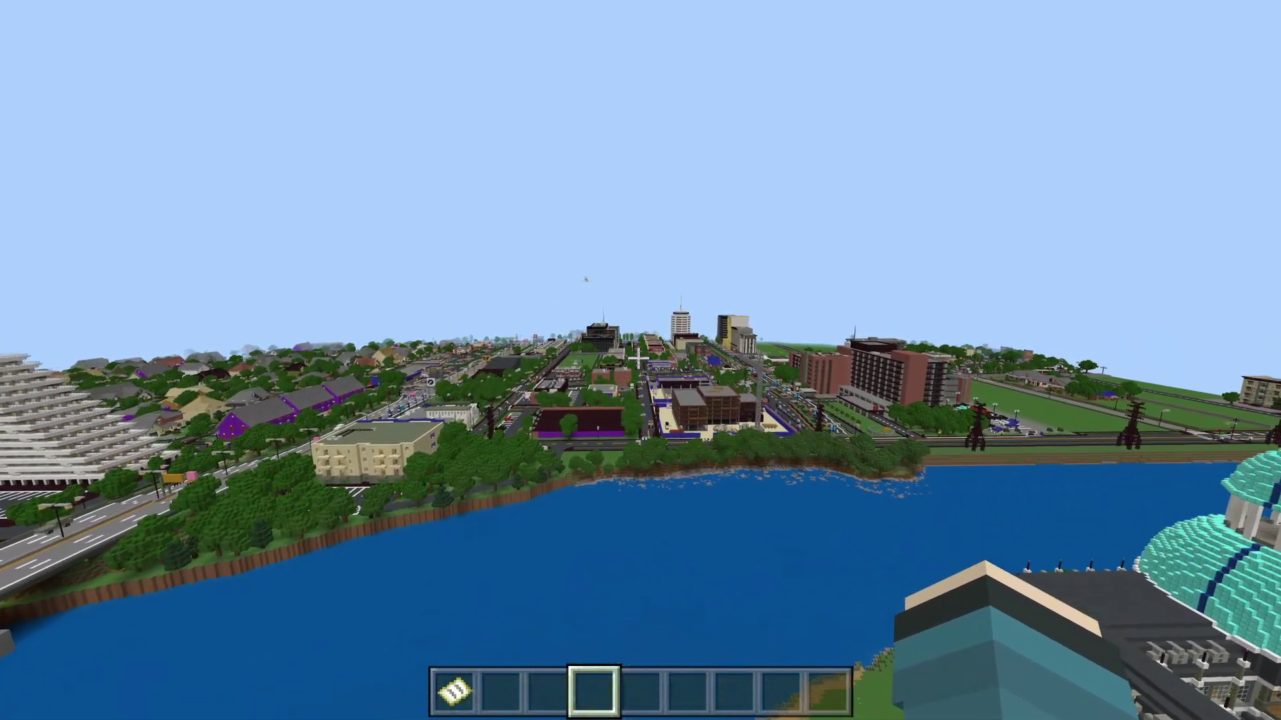
key(w)
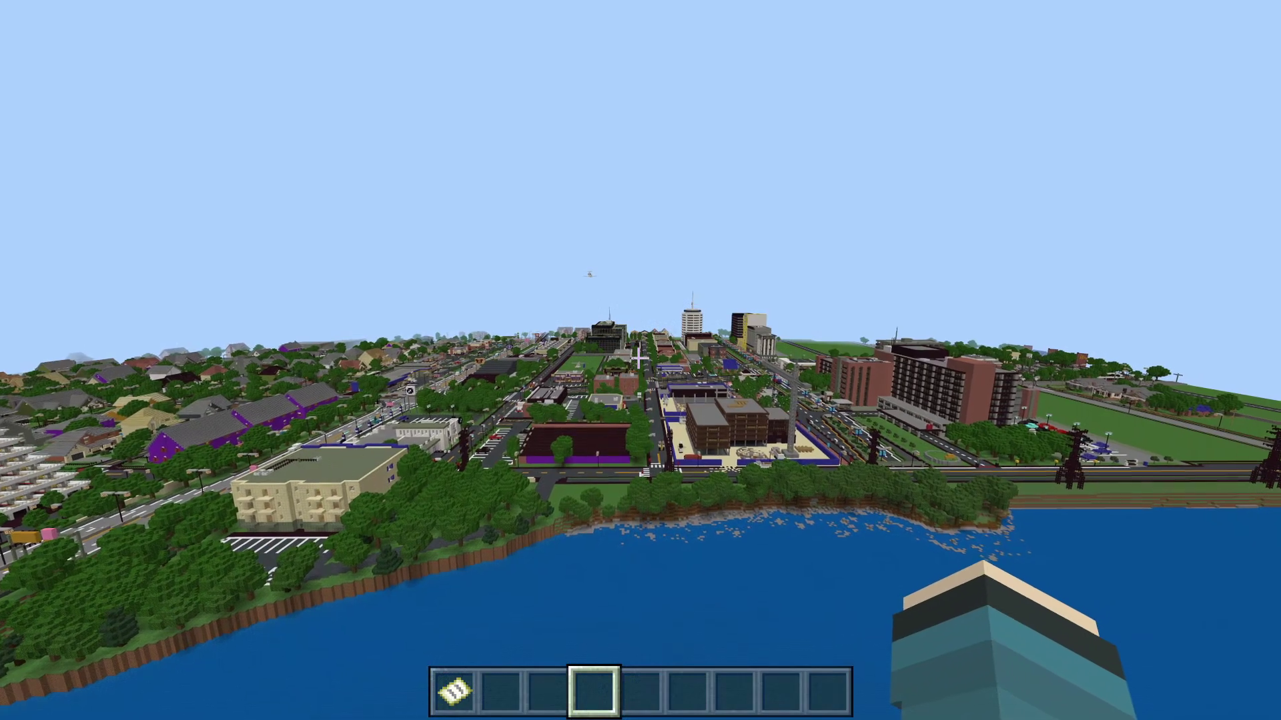
key(w)
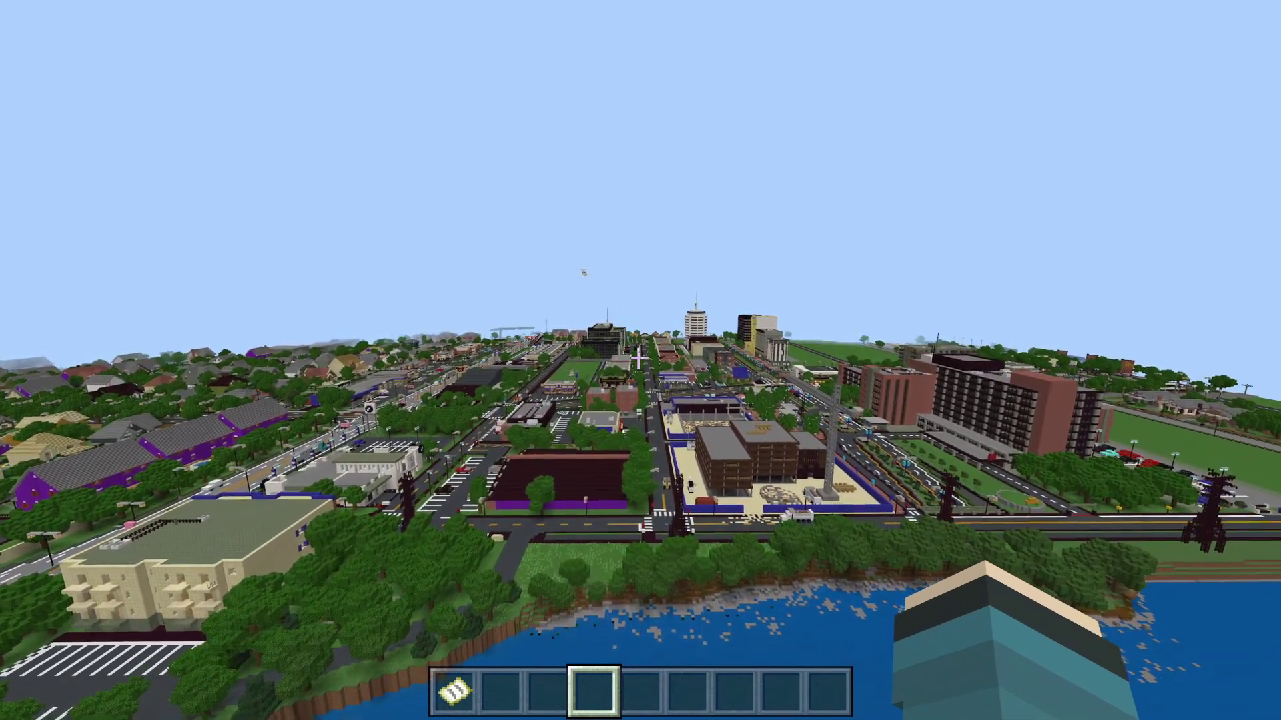
key(w)
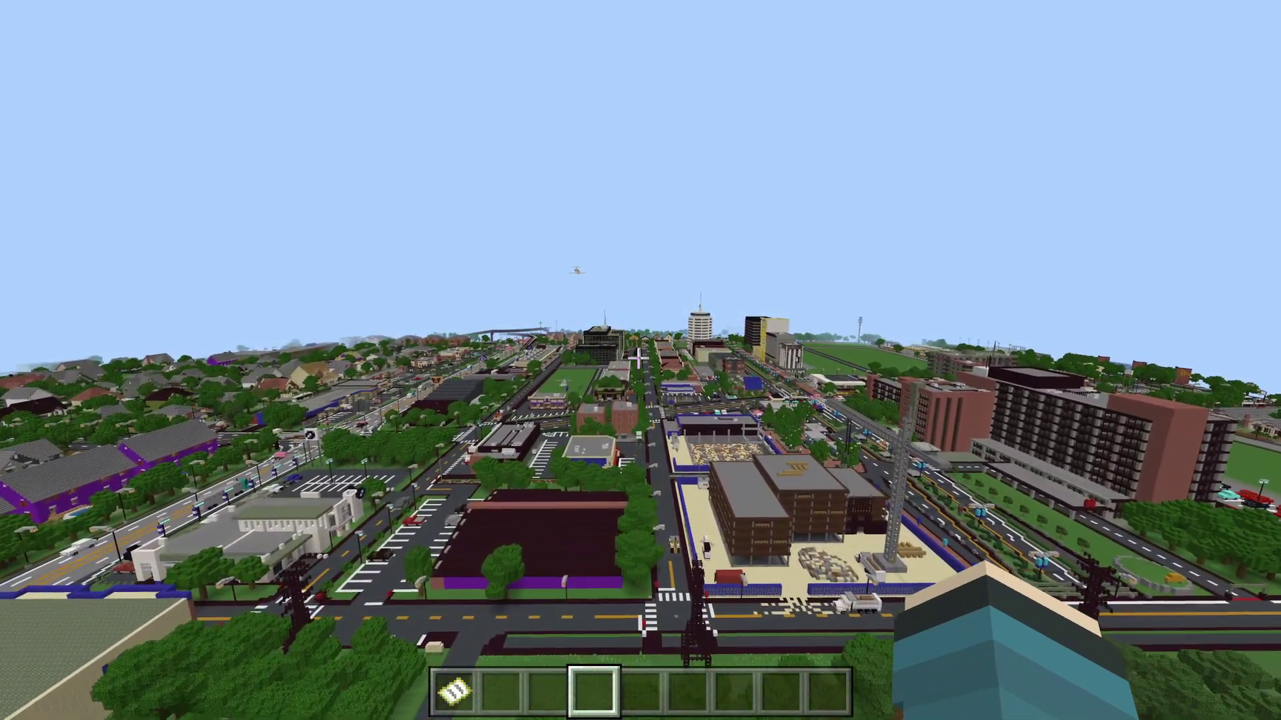
key(w)
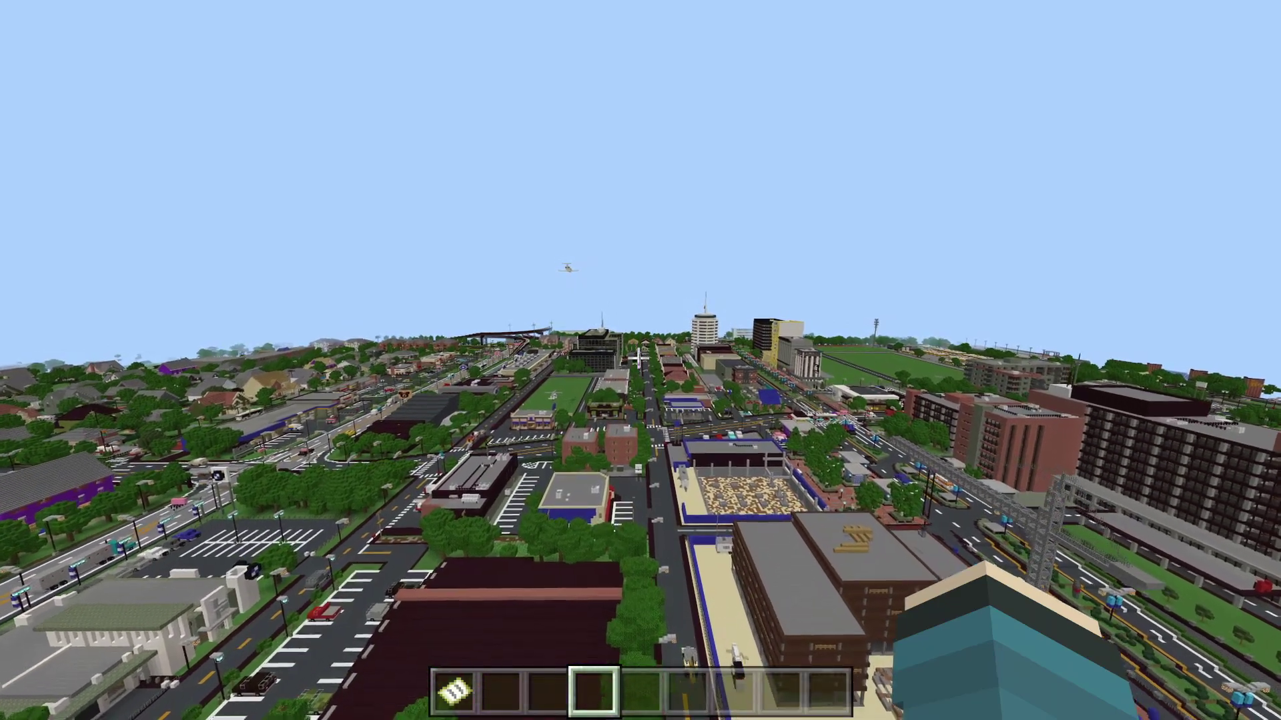
key(w)
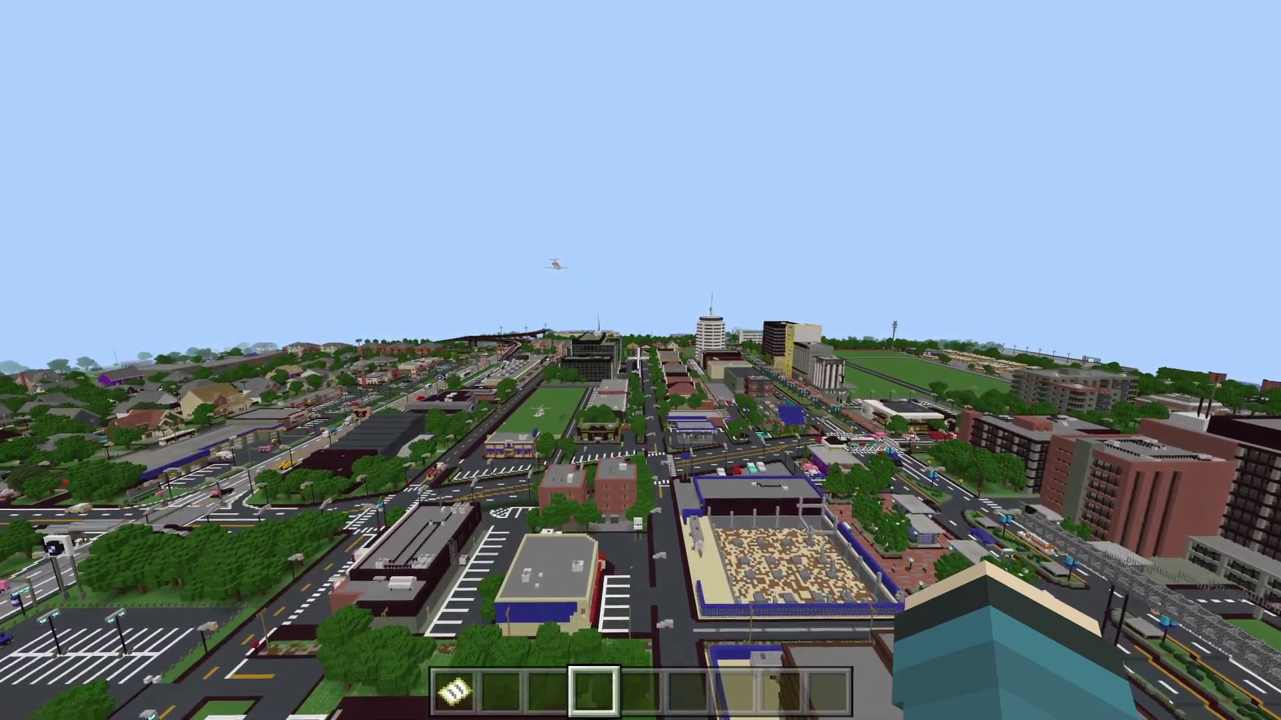
key(w)
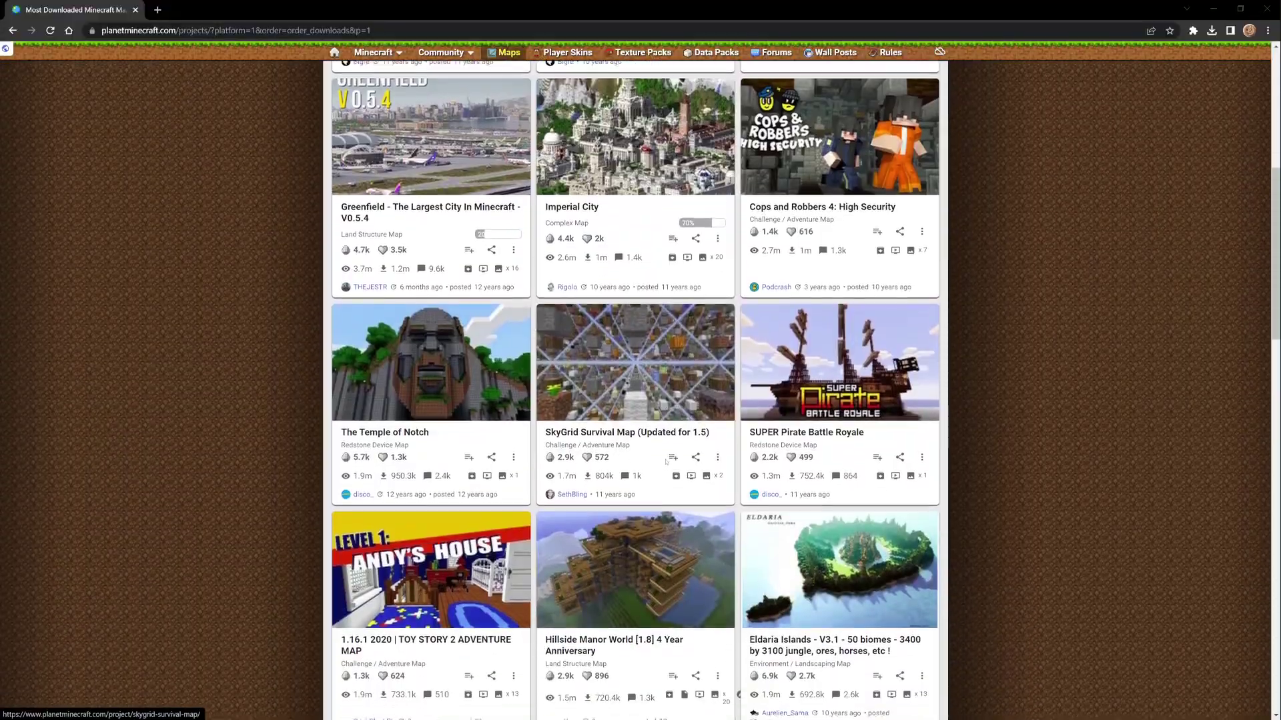
- Switch to Planet Minecraft in the browser, browse the most downloaded Java Edition maps, and open the Lapiz Point - Modern City map page
scroll(666, 462, down, 6)
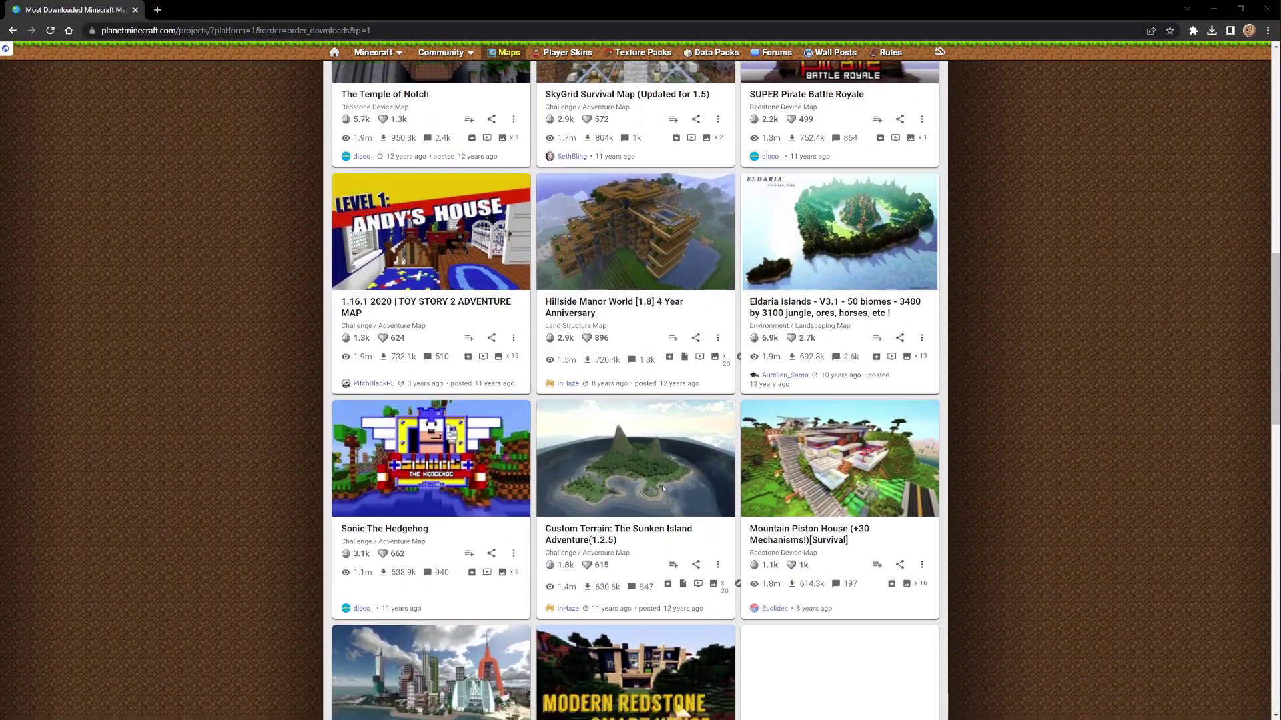
scroll(663, 489, down, 10)
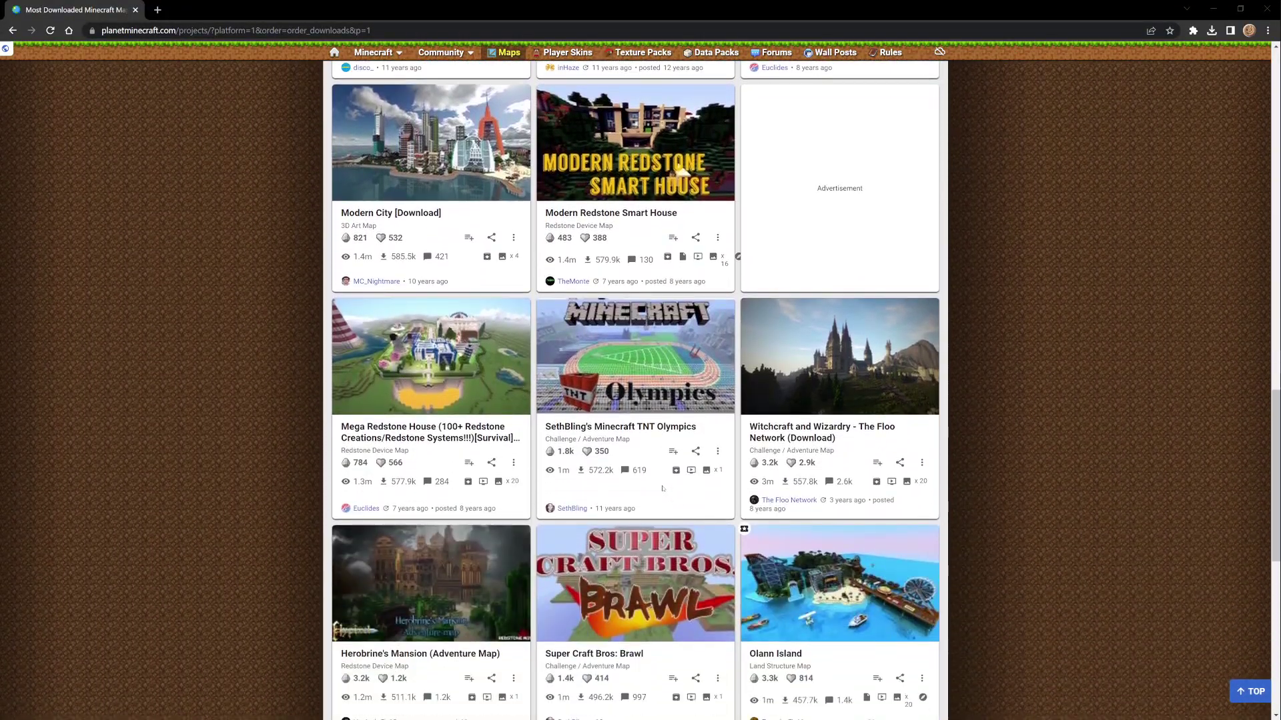
scroll(663, 490, down, 5)
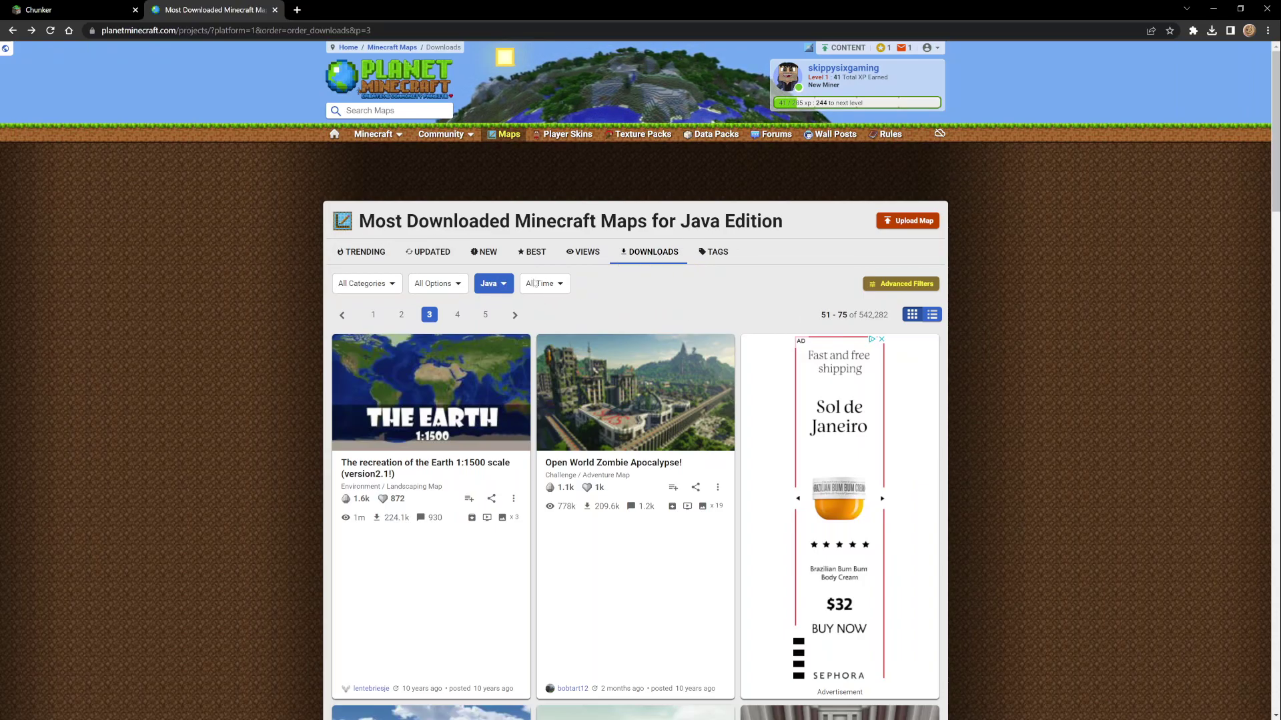
scroll(667, 360, down, 1)
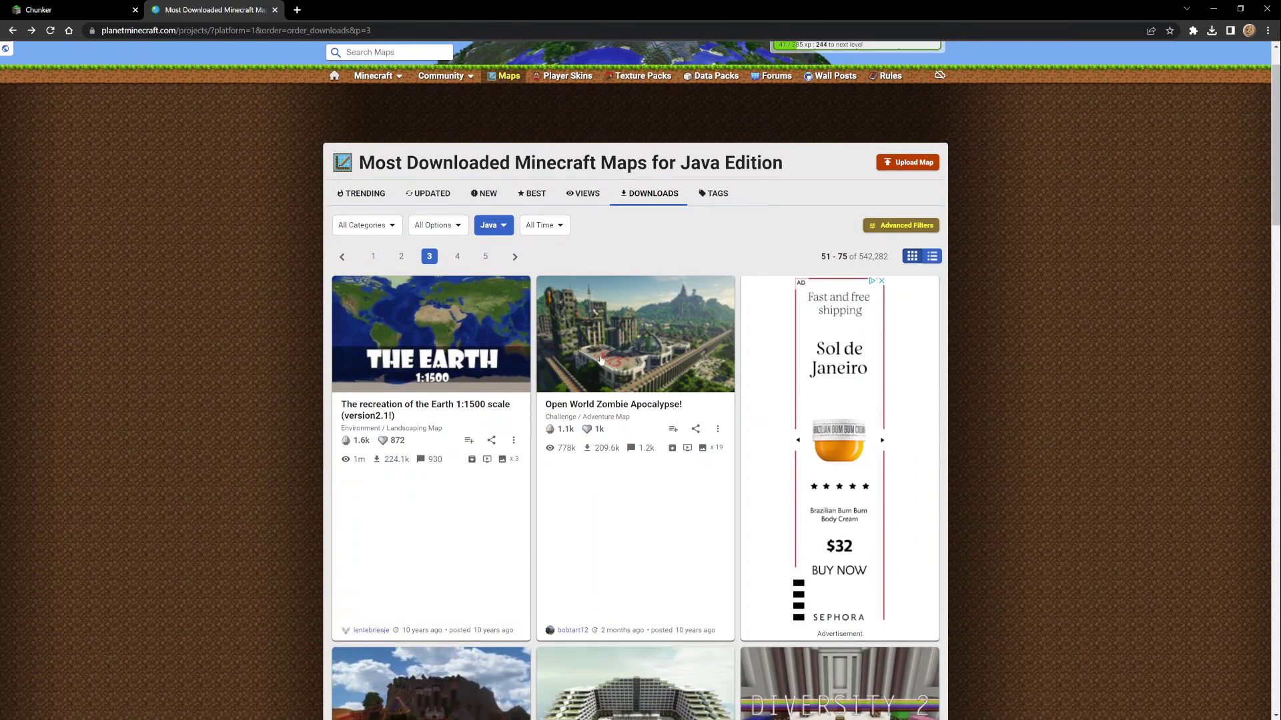
scroll(600, 361, down, 3)
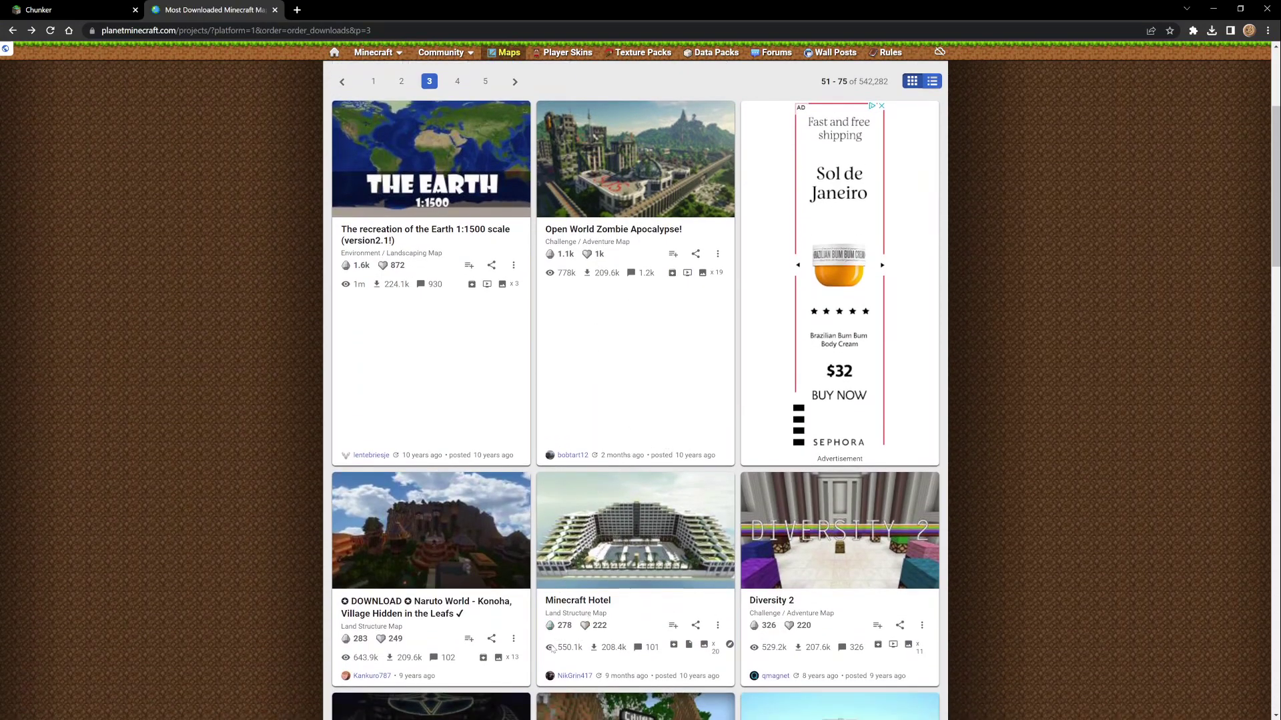
scroll(726, 619, down, 4)
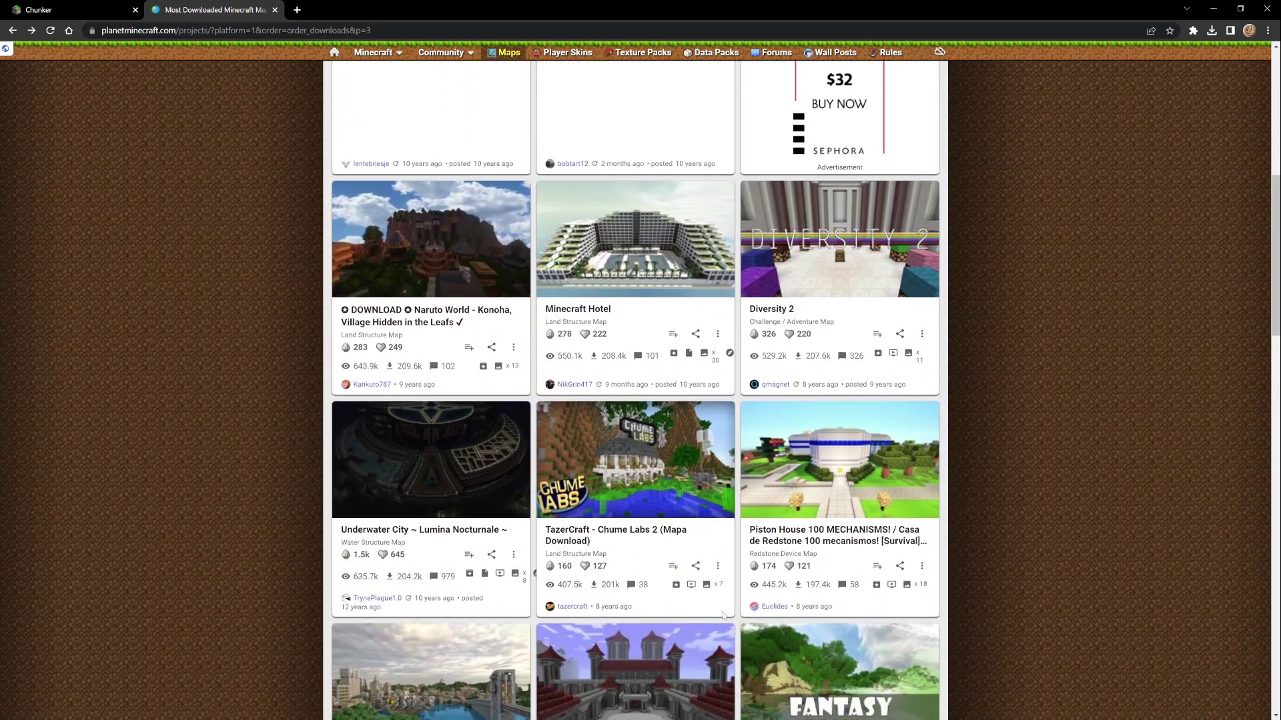
scroll(719, 591, down, 2)
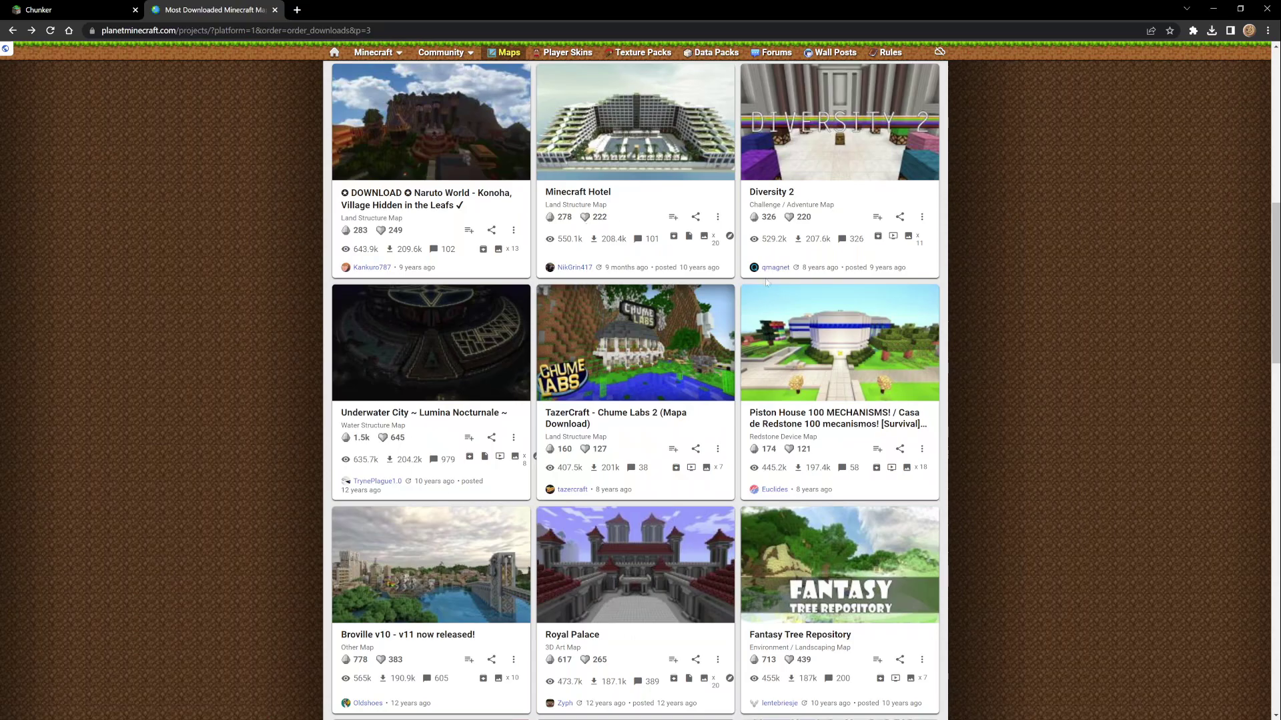
scroll(739, 512, down, 4)
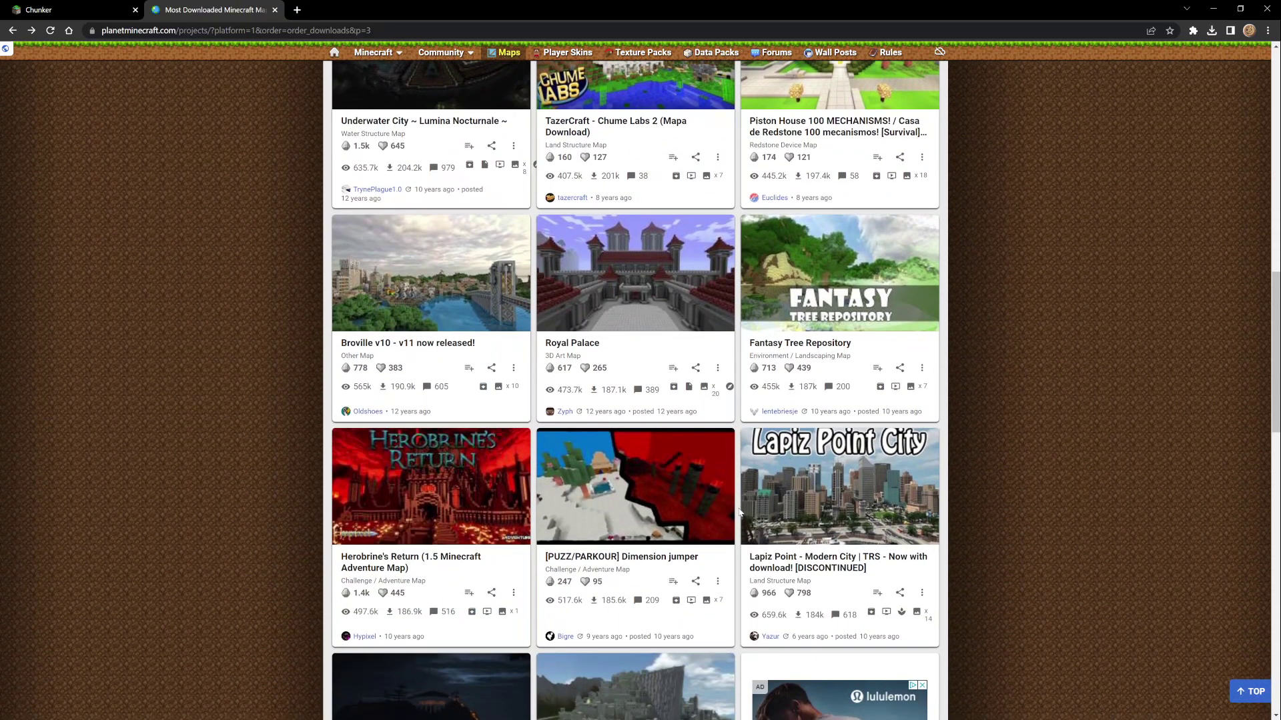
scroll(739, 512, down, 2)
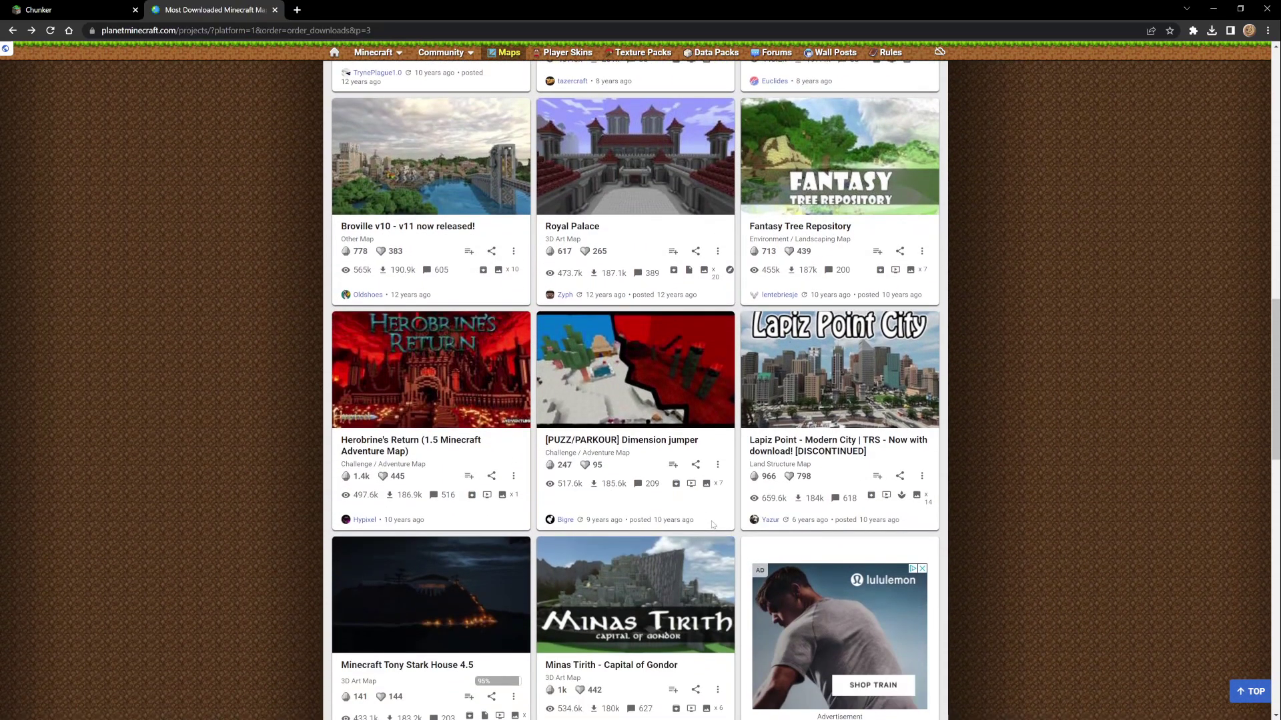
click(839, 400)
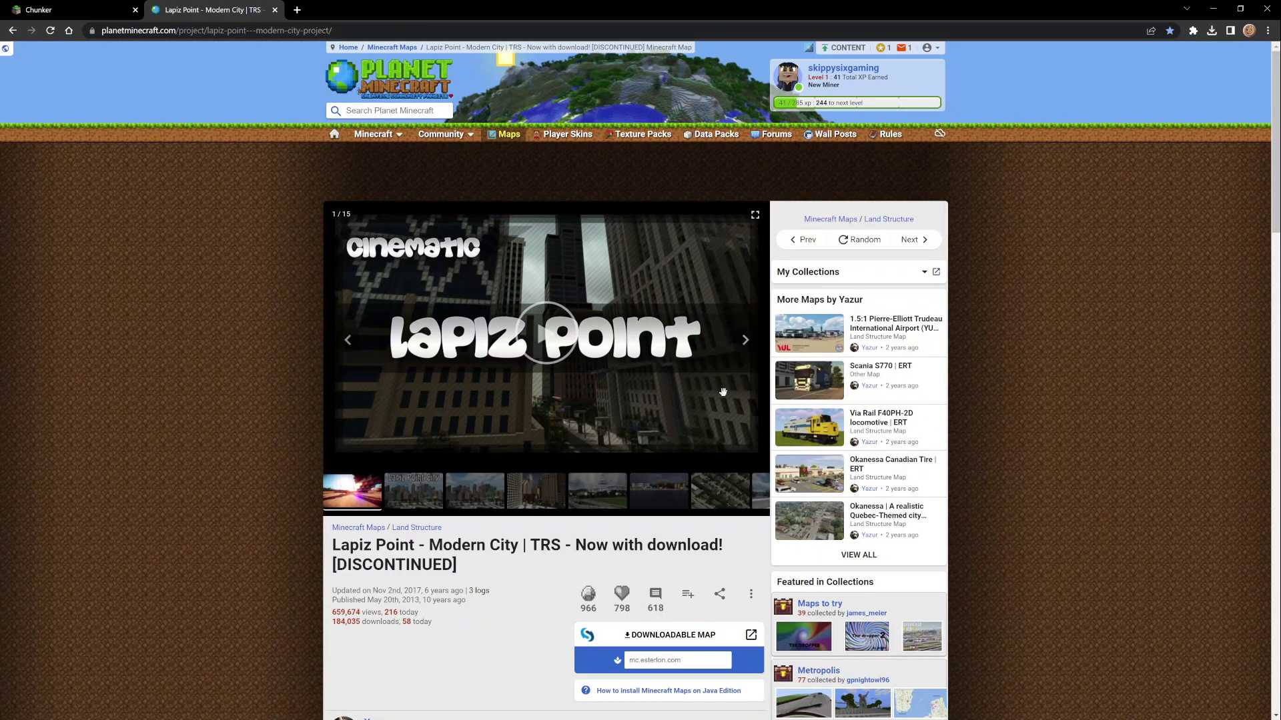
- Follow the map's download link past the AdFoc.us ad page and download Lapiz Point Map.zip from MediaFire
scroll(734, 437, down, 3)
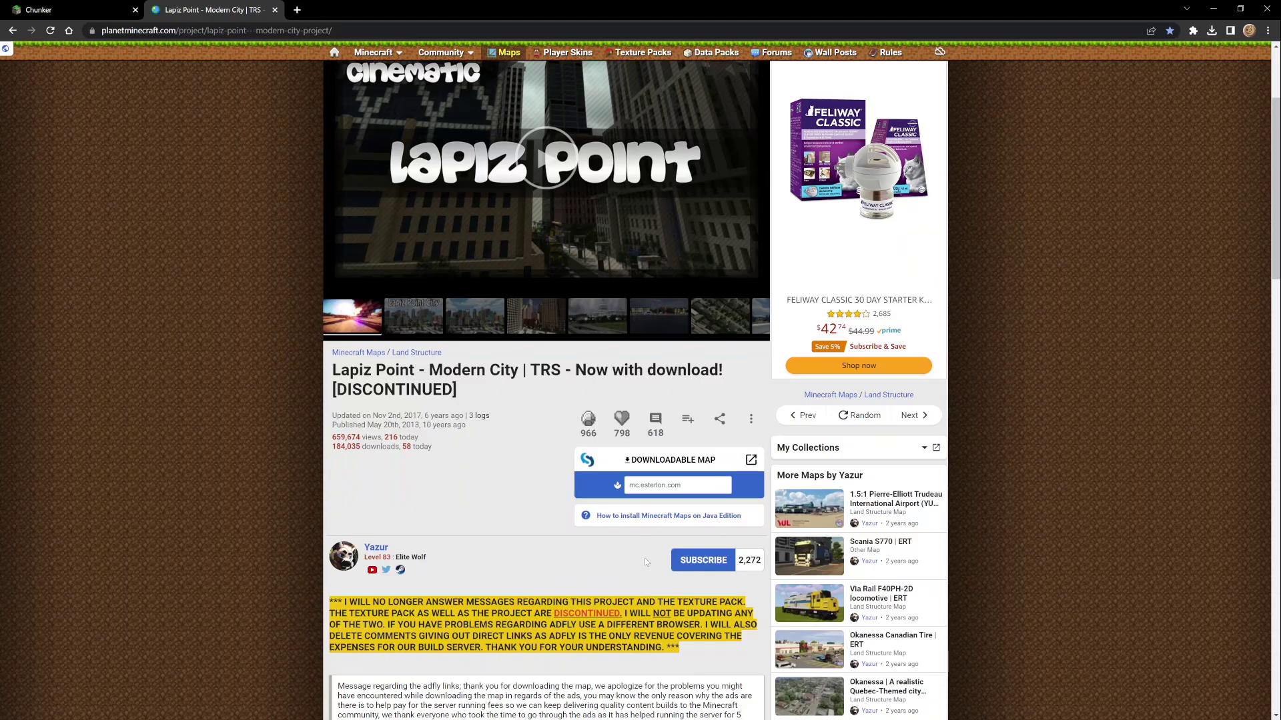
click(671, 461)
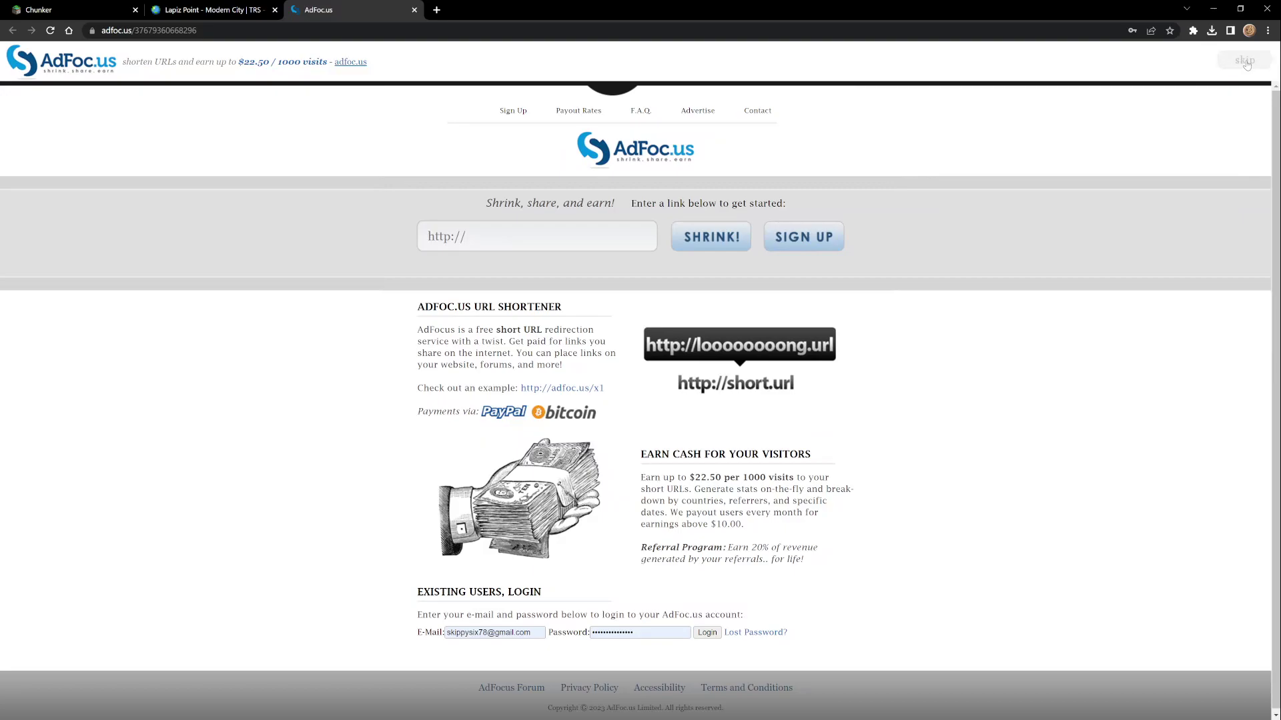
click(1245, 62)
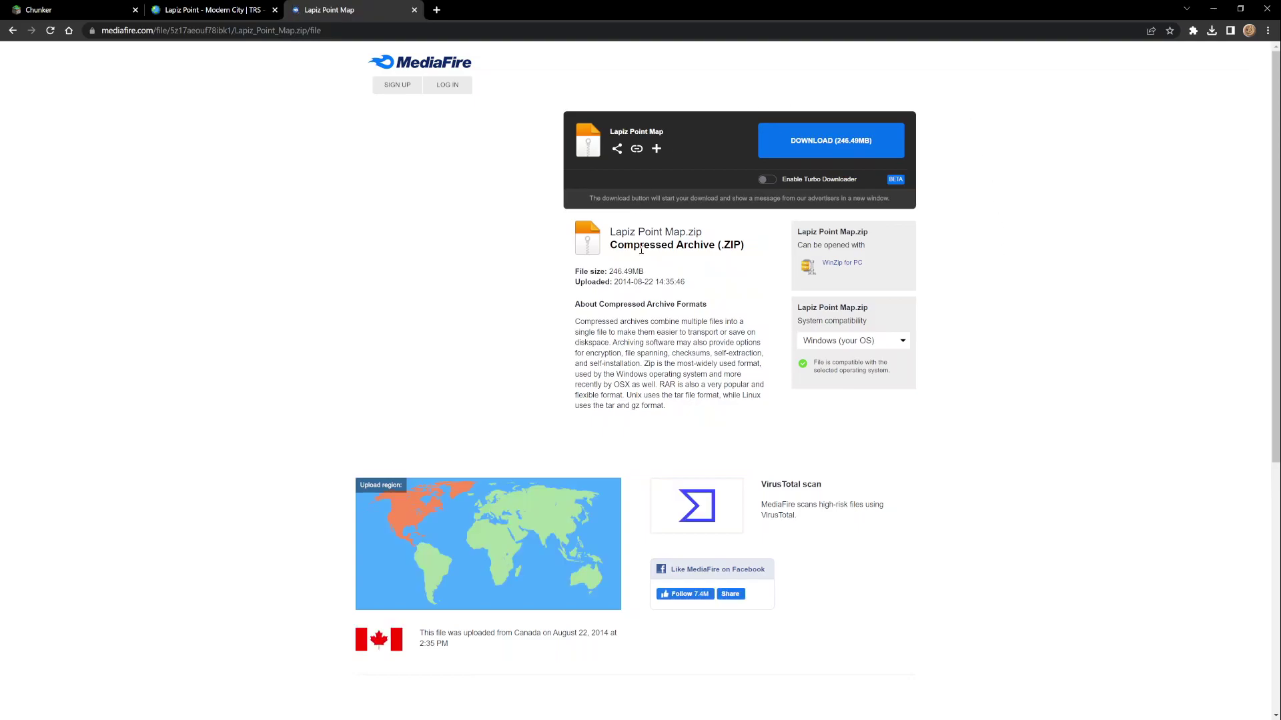
click(820, 148)
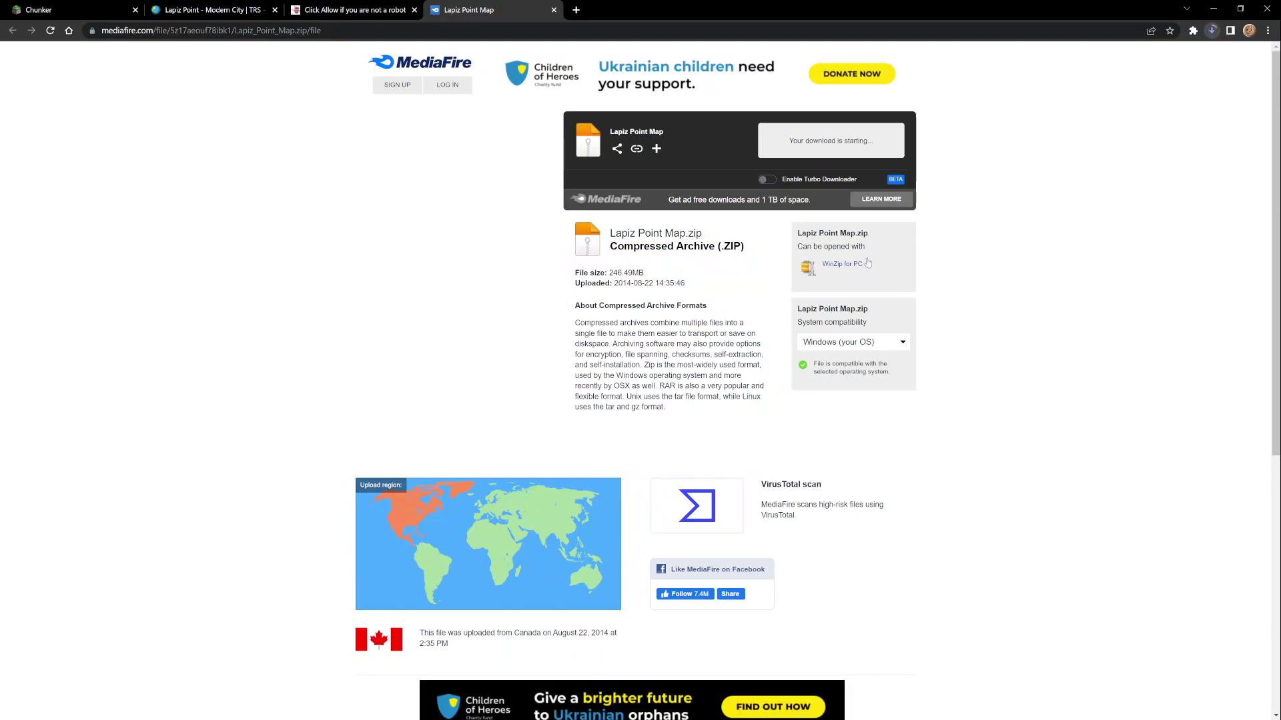
- Place the browser beside the desktop and extract Lapiz Point Map.zip into a Lapiz Point Map folder using PeaZip
key(super+Right)
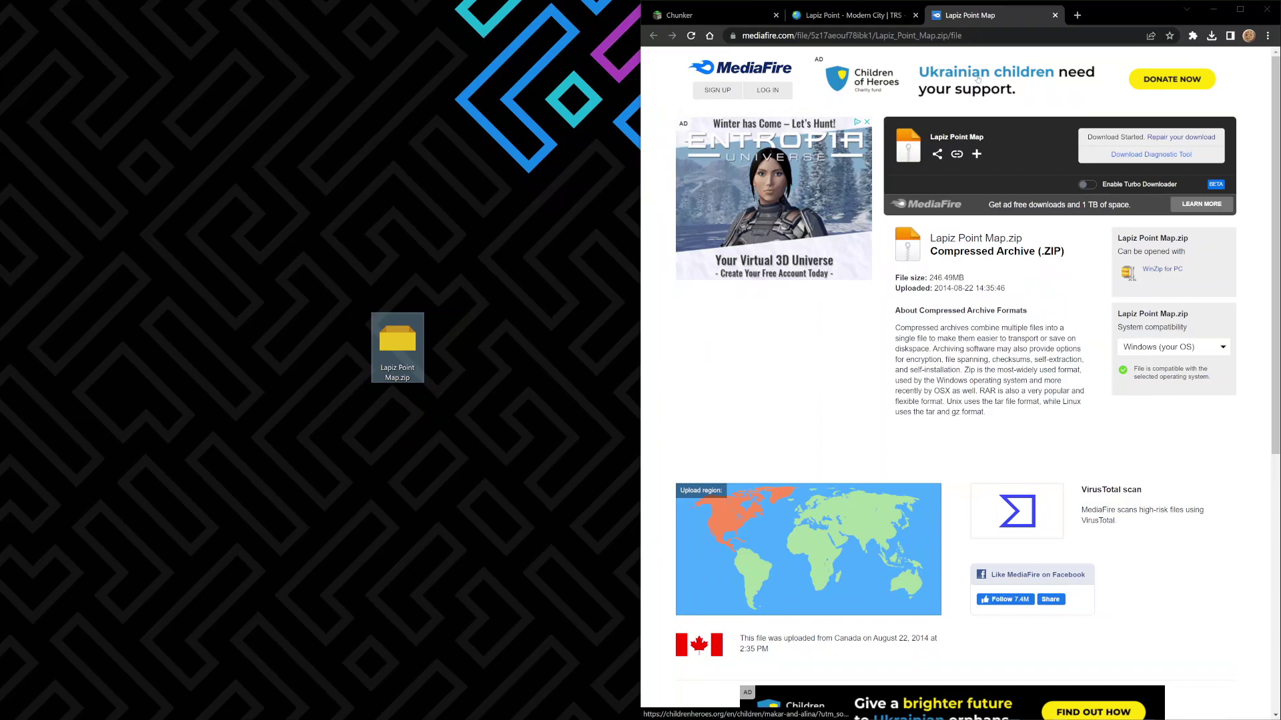
click(401, 373)
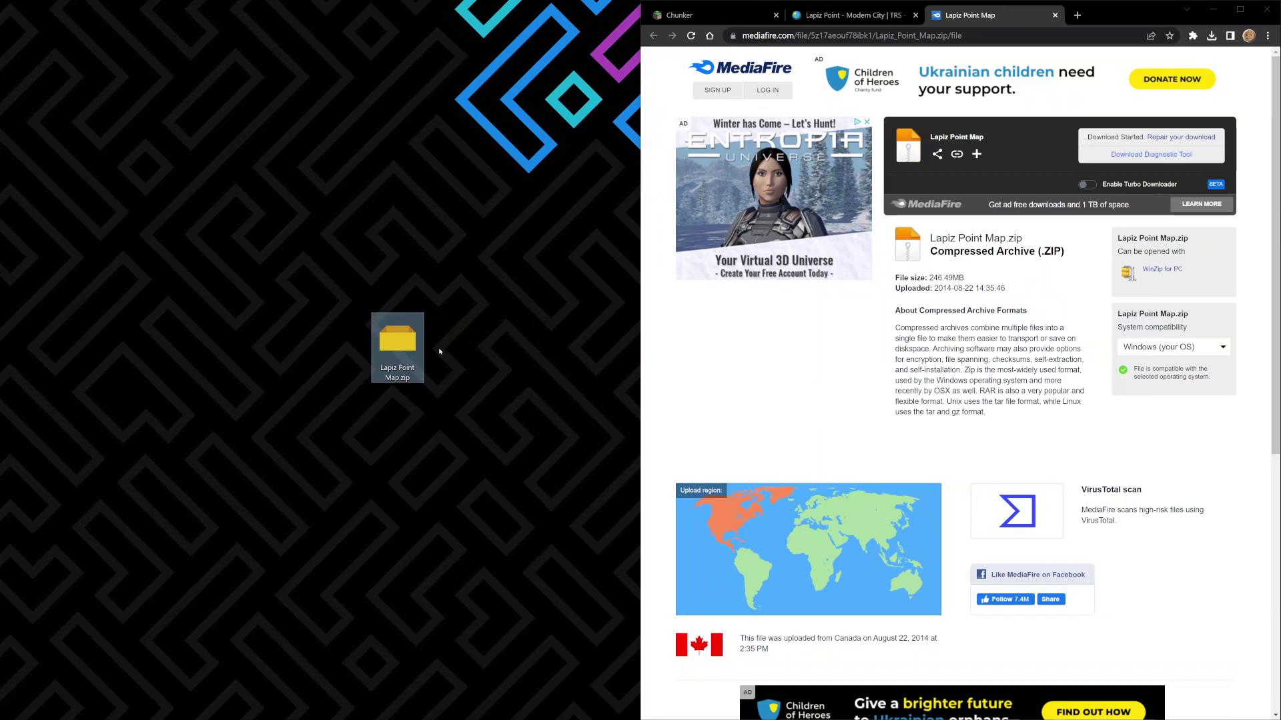
click(391, 345)
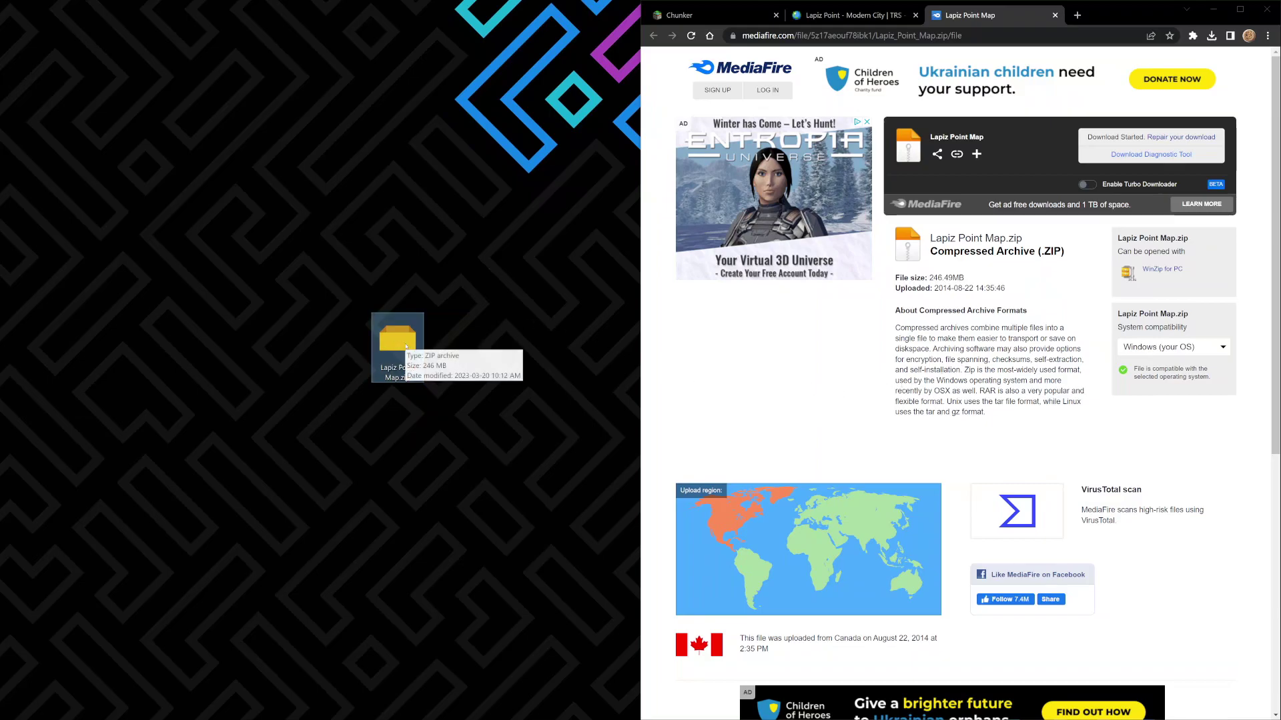
right_click(404, 345)
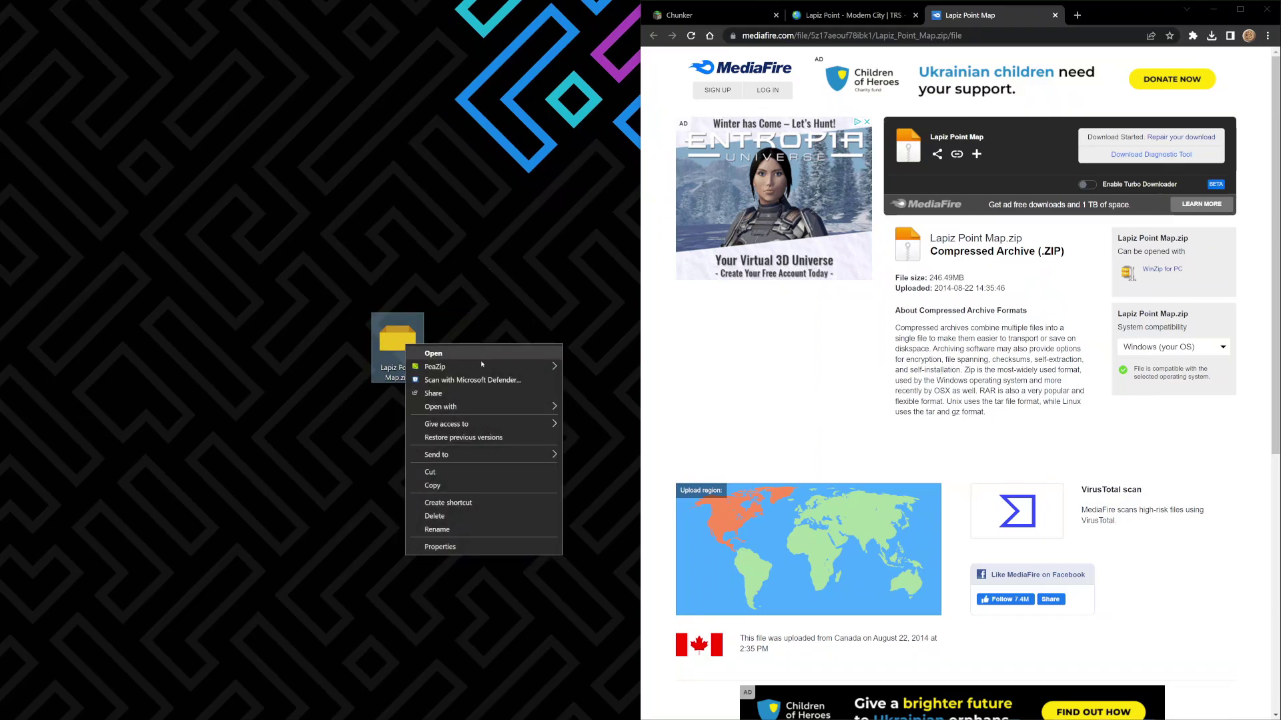
click(584, 398)
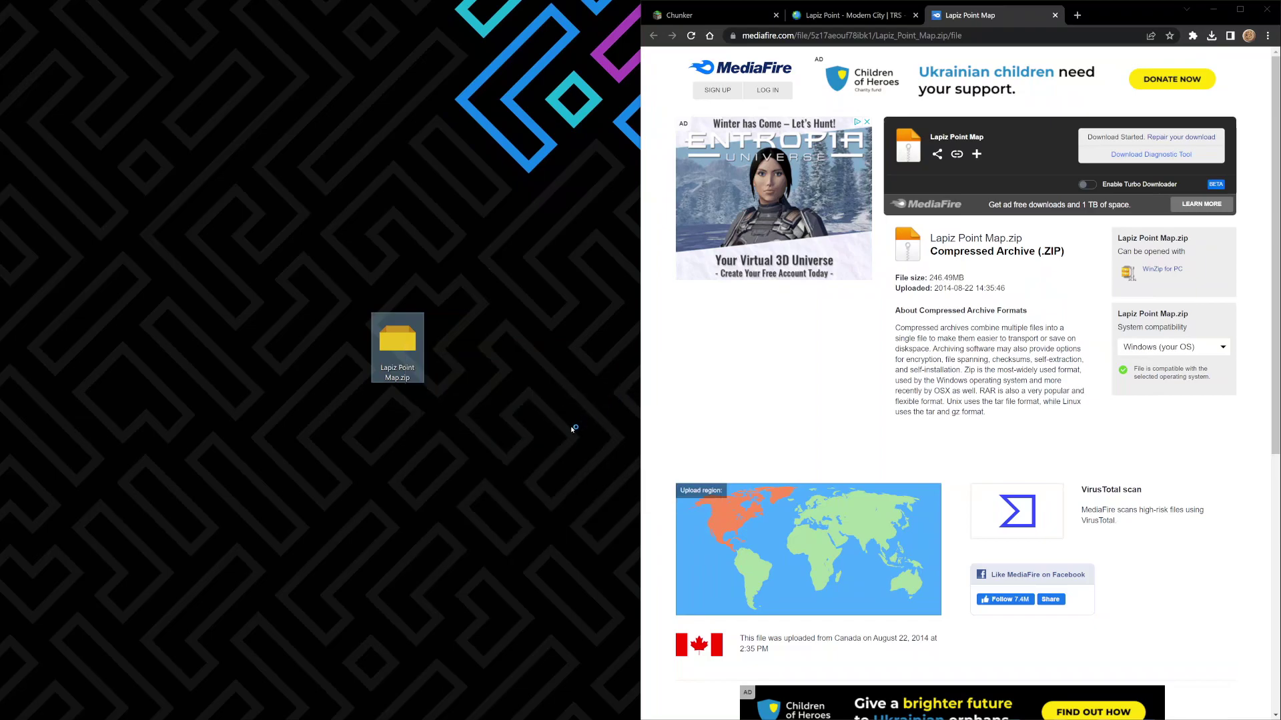
click(543, 448)
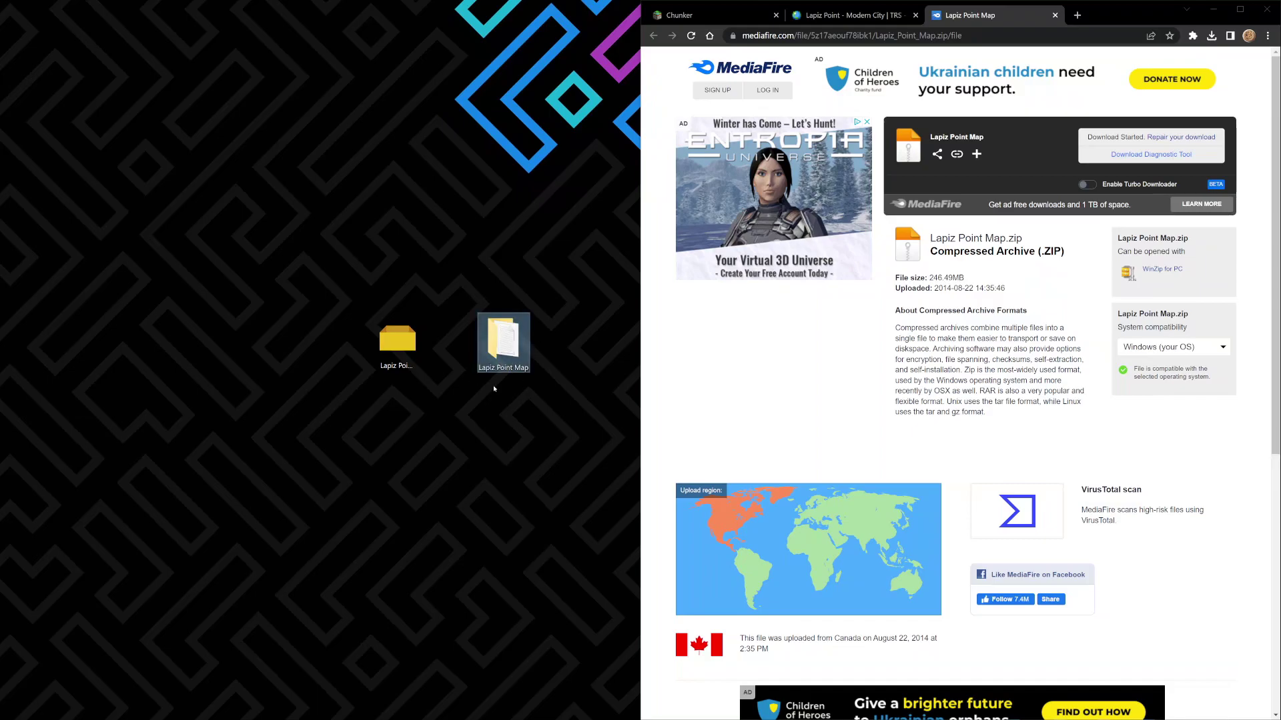
- Add the extracted Lapiz Point Map folder as the world folder in Chunker and start the upload
mouse_move(501, 337)
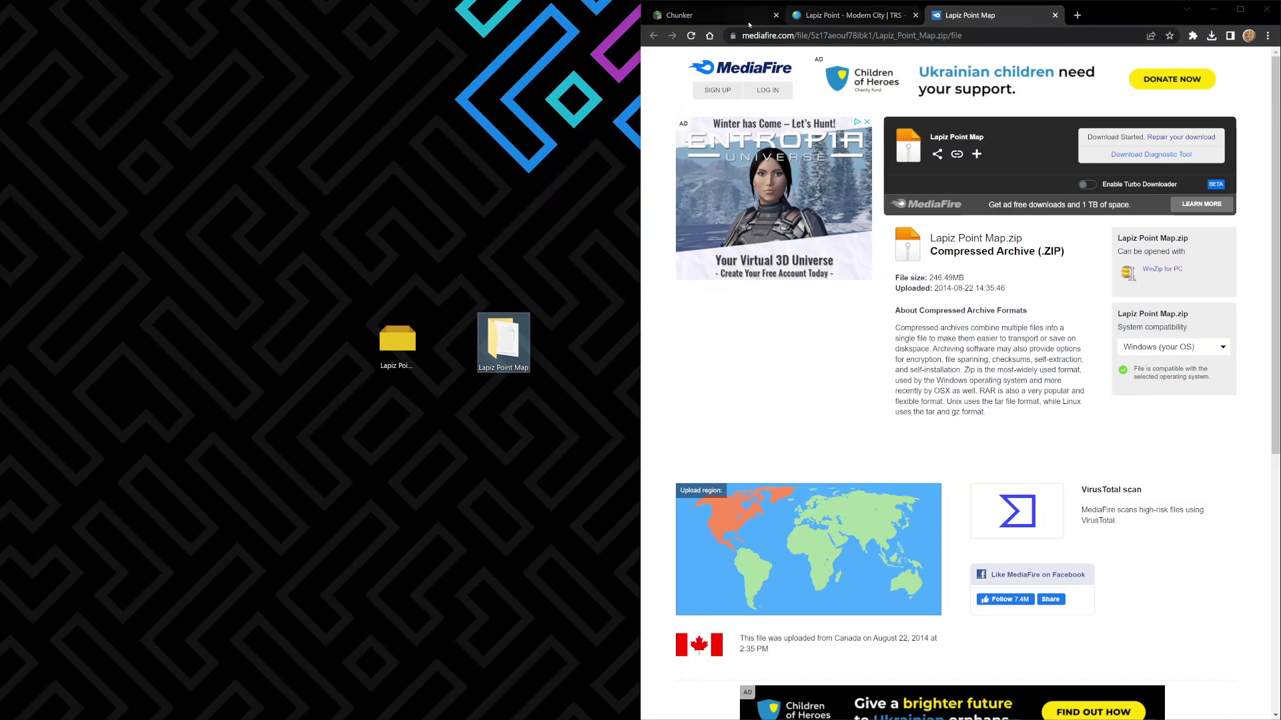
click(714, 15)
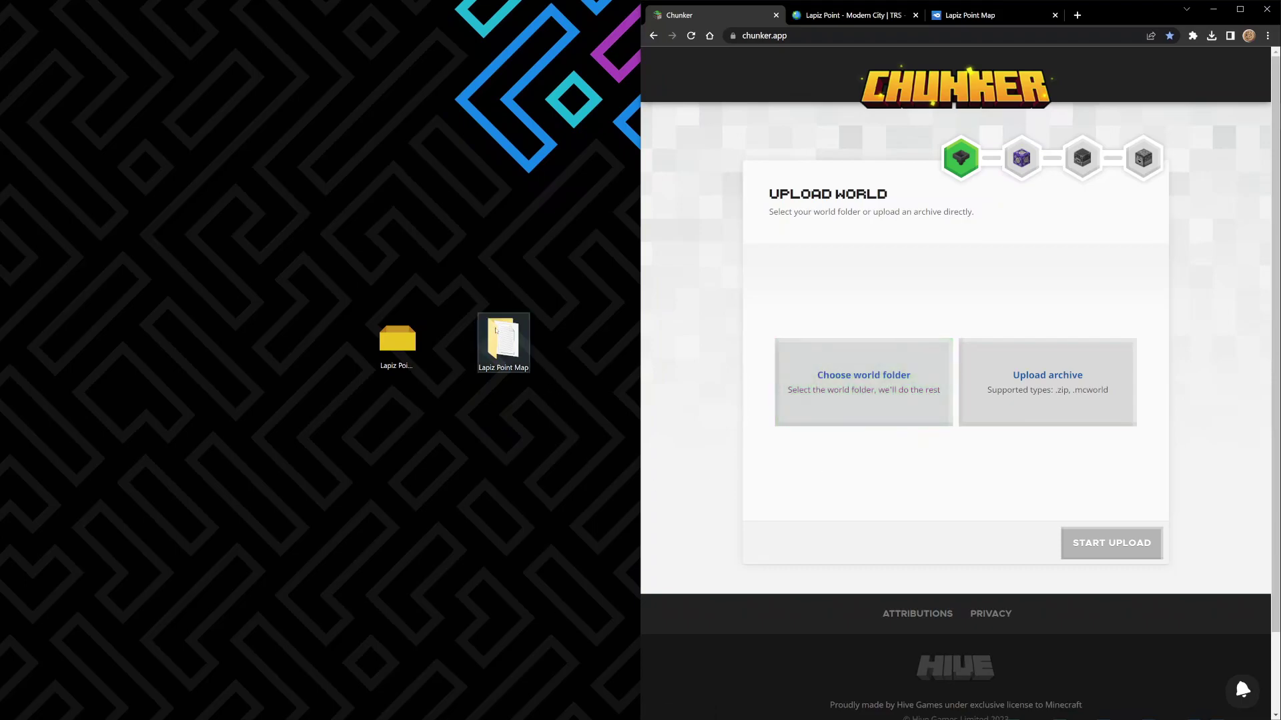
drag(501, 339, 872, 373)
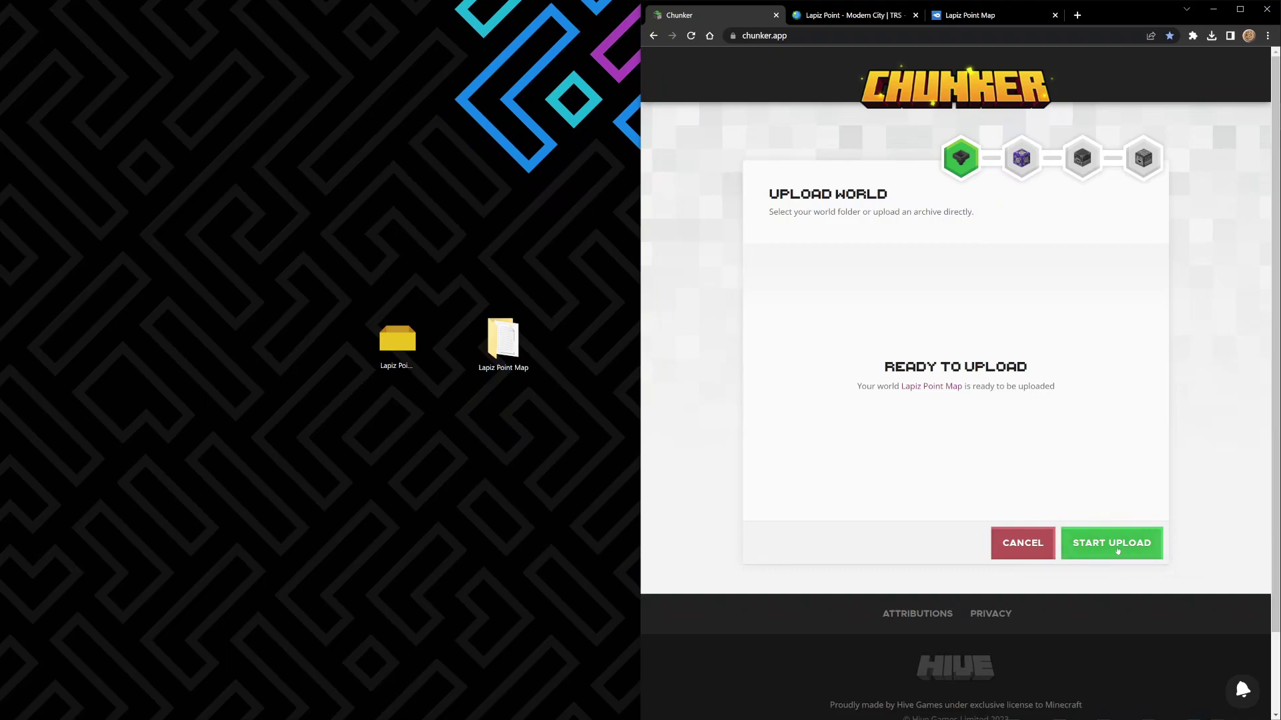
click(1118, 551)
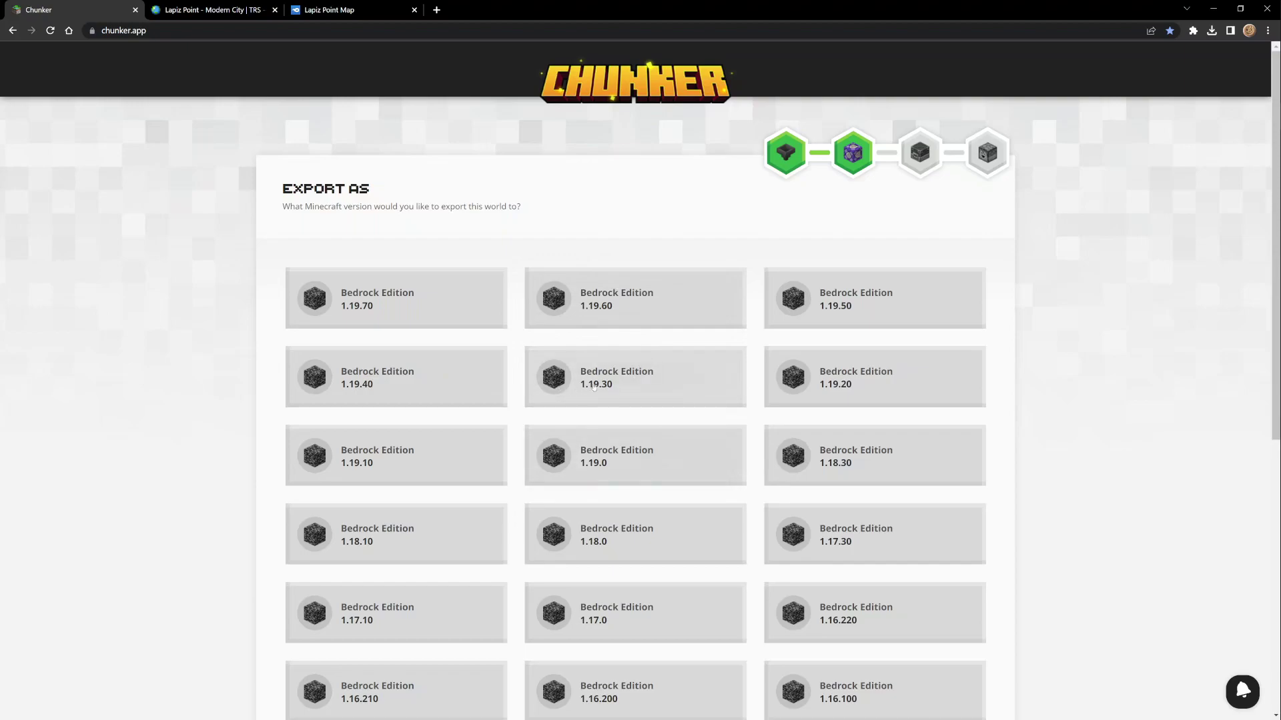
- Review the available export versions and select Bedrock Edition 1.19.70 for the uploaded world
scroll(593, 385, down, 6)
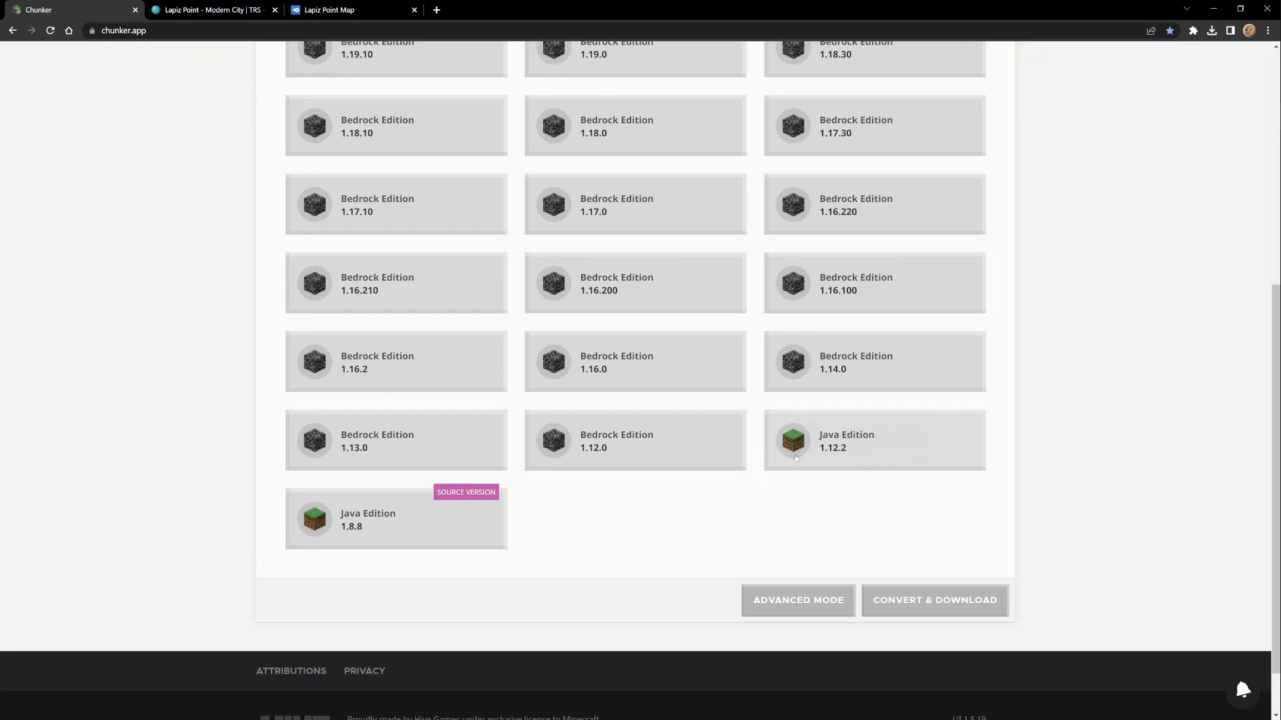
scroll(470, 302, up, 6)
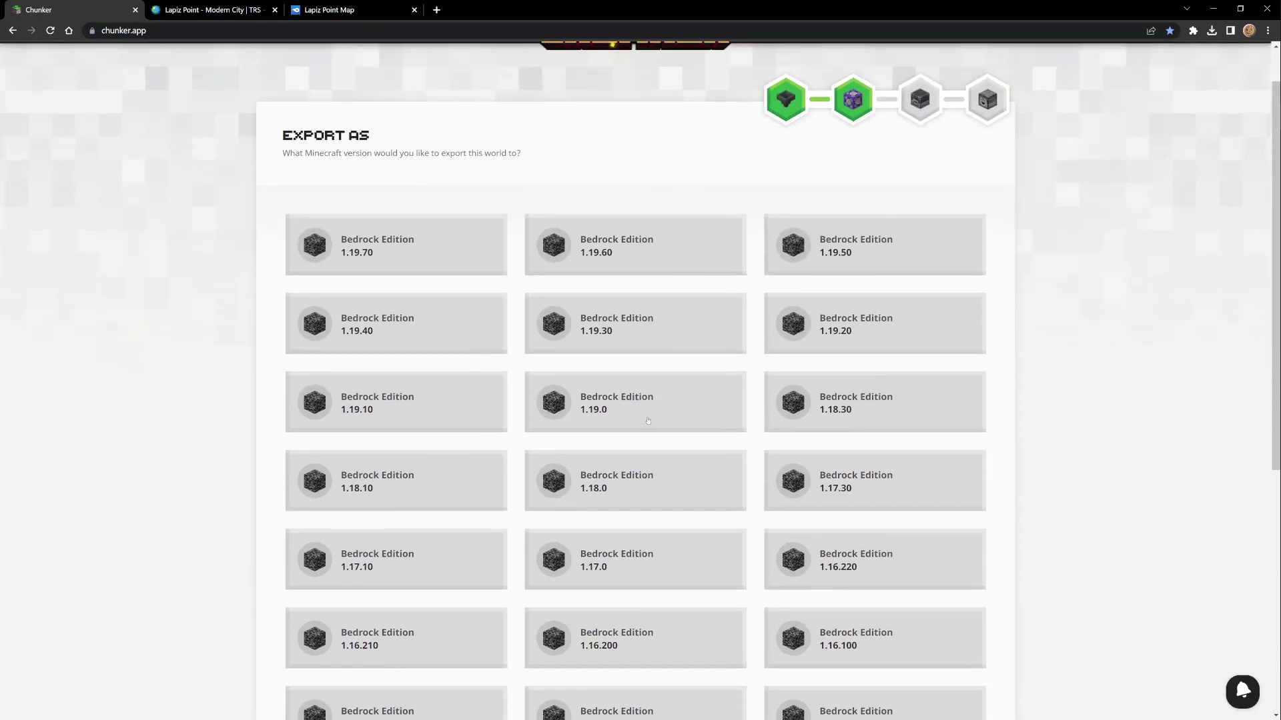
click(470, 303)
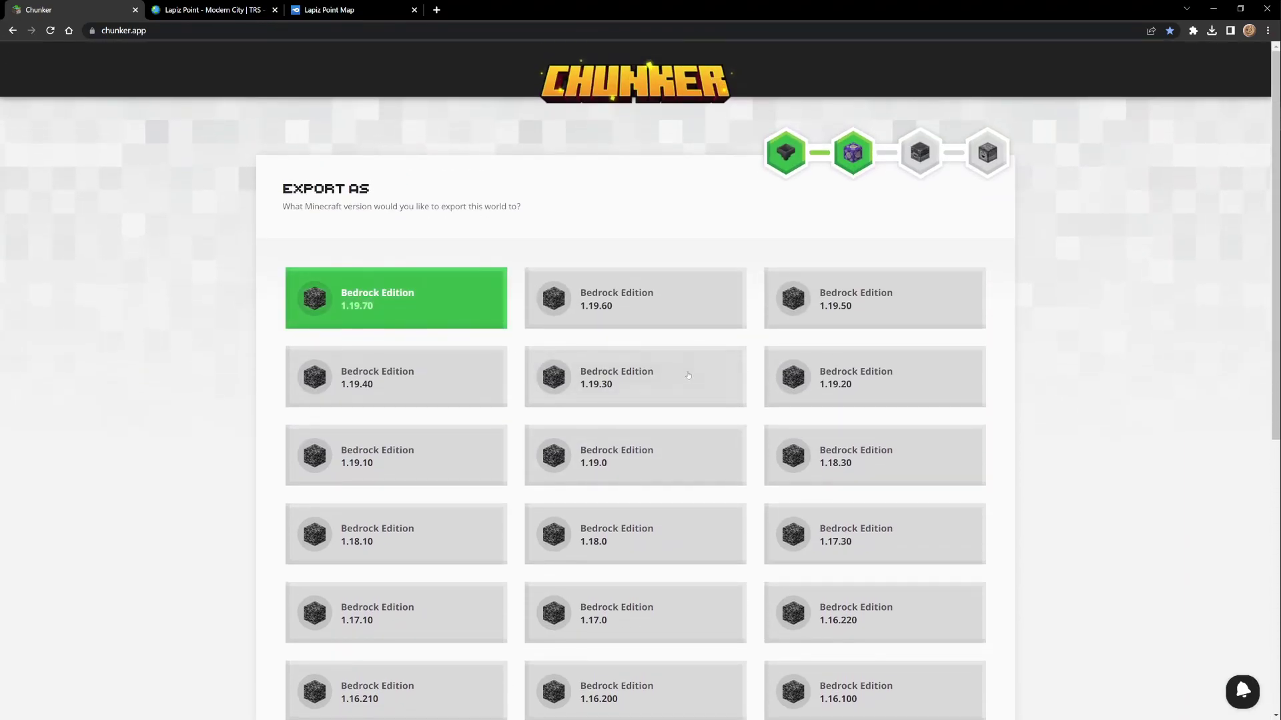
- Open advanced mode for the Bedrock Edition 1.19.70 export and examine the city's full layout in the world preview
scroll(688, 376, down, 5)
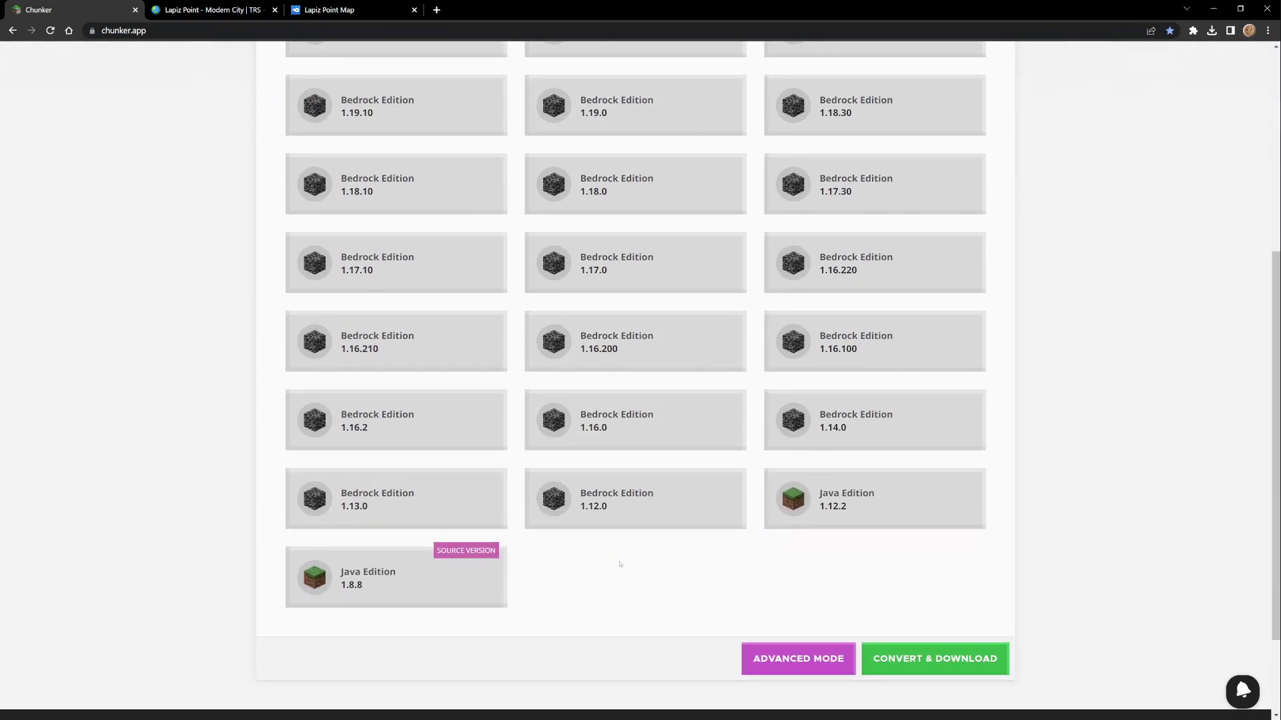
scroll(644, 567, down, 2)
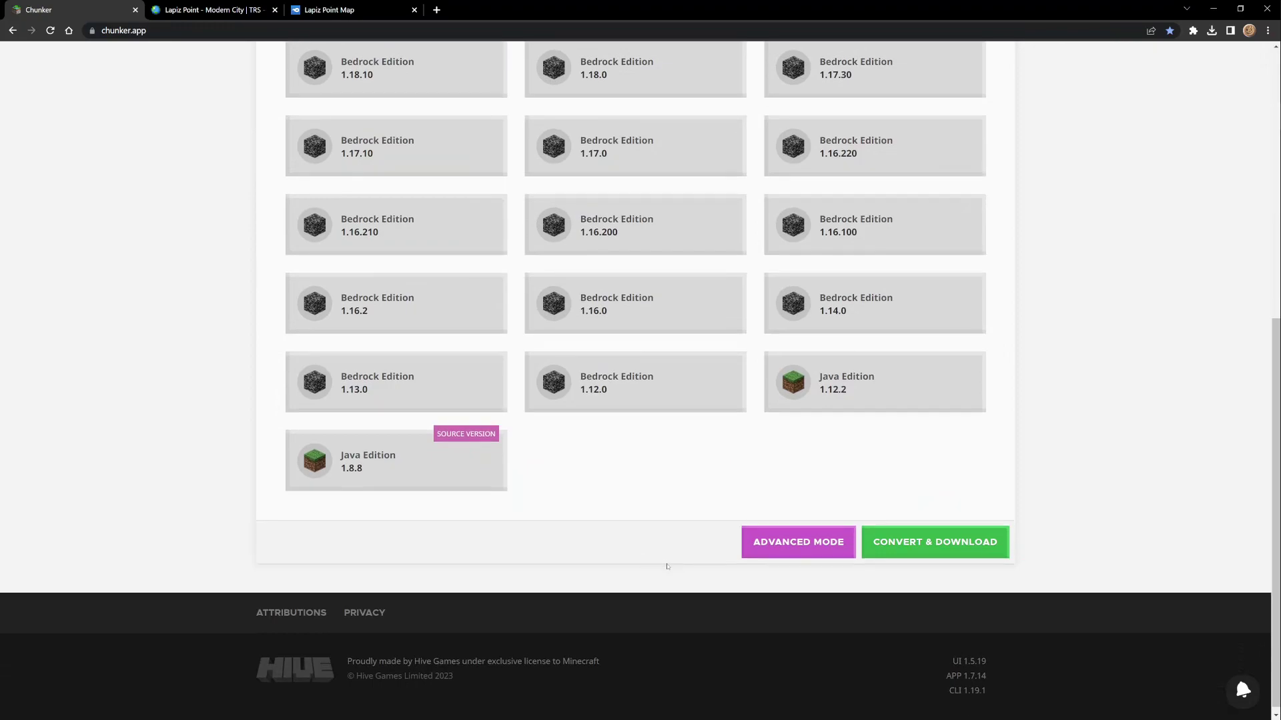
scroll(646, 574, up, 2)
scroll(646, 578, up, 1)
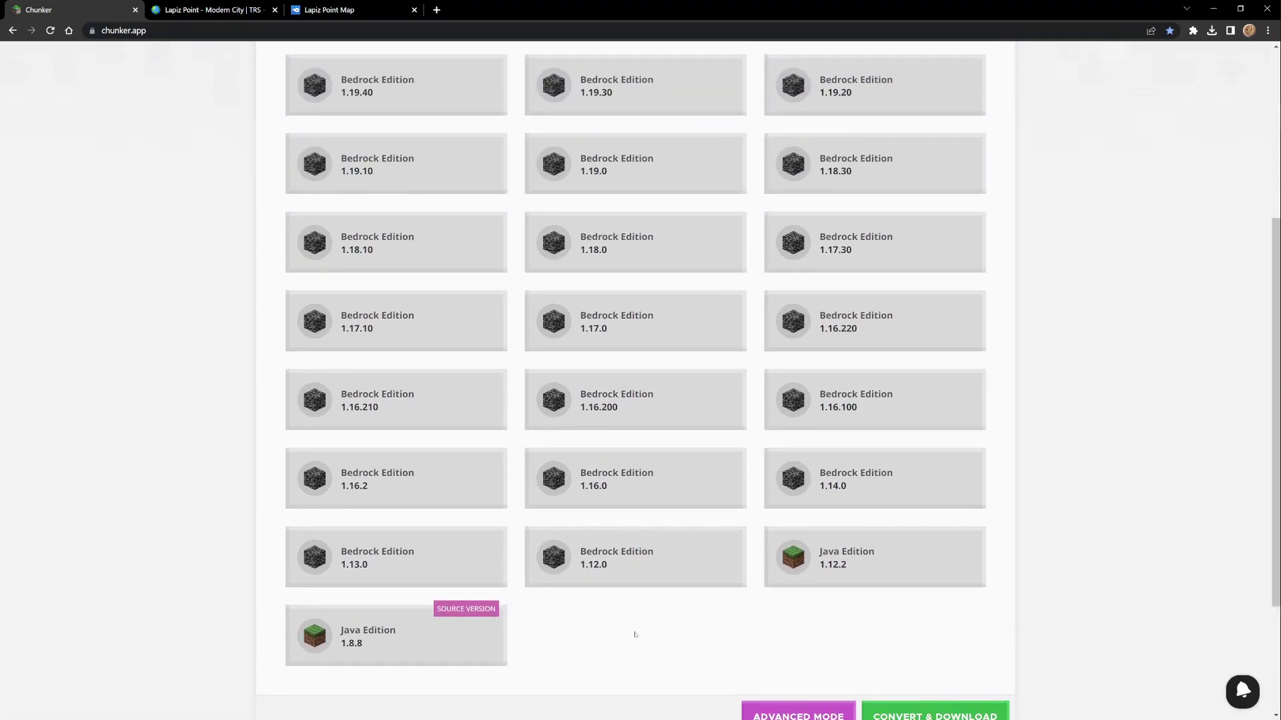
scroll(682, 615, down, 2)
click(768, 602)
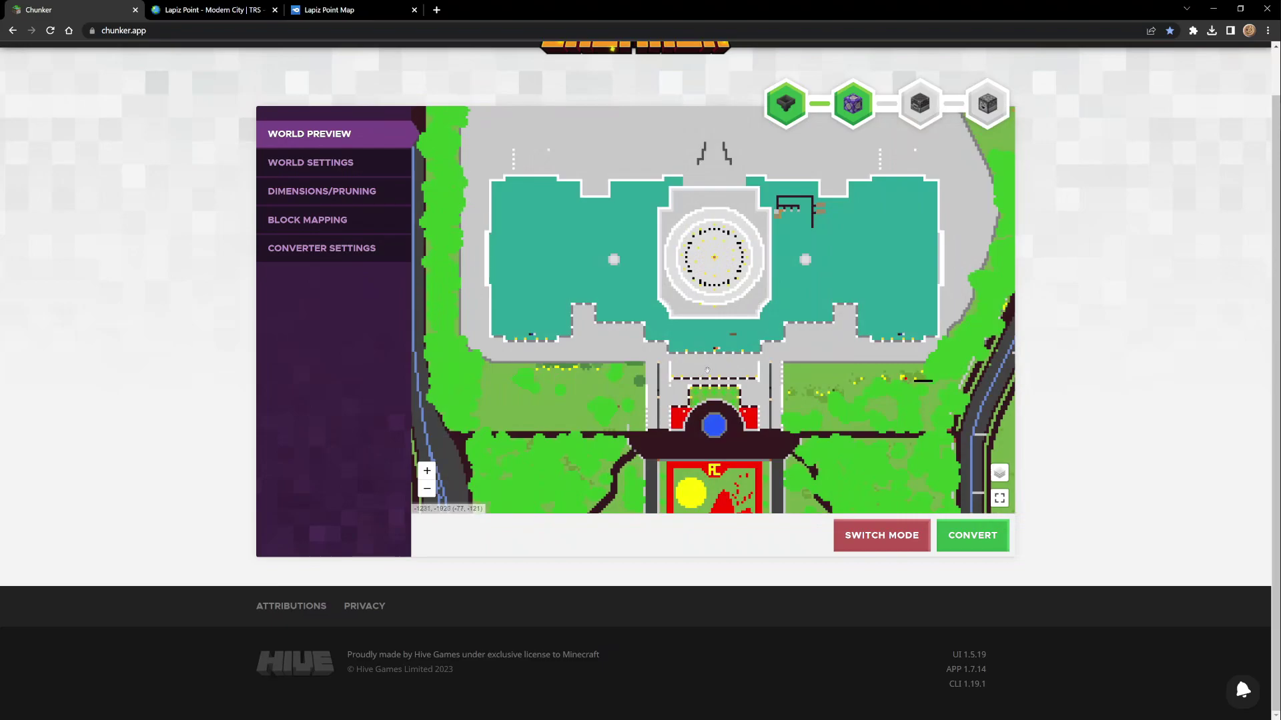
scroll(687, 423, down, 2)
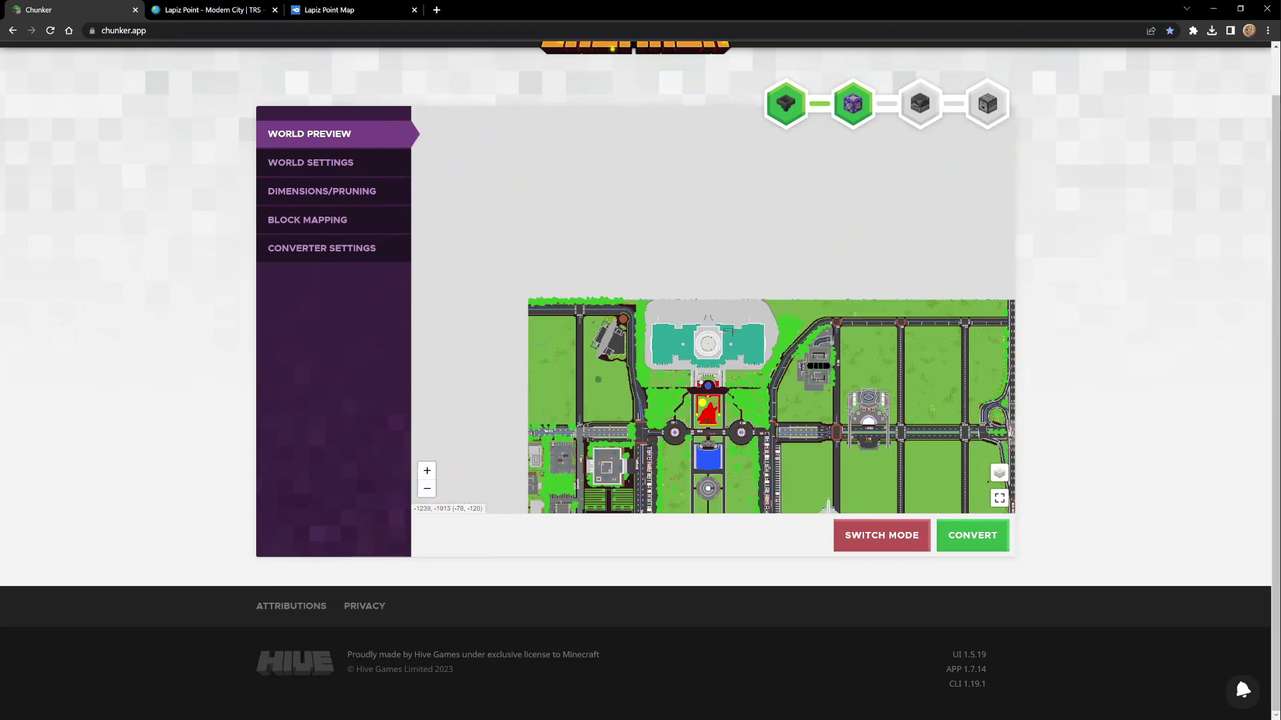
scroll(701, 381, down, 1)
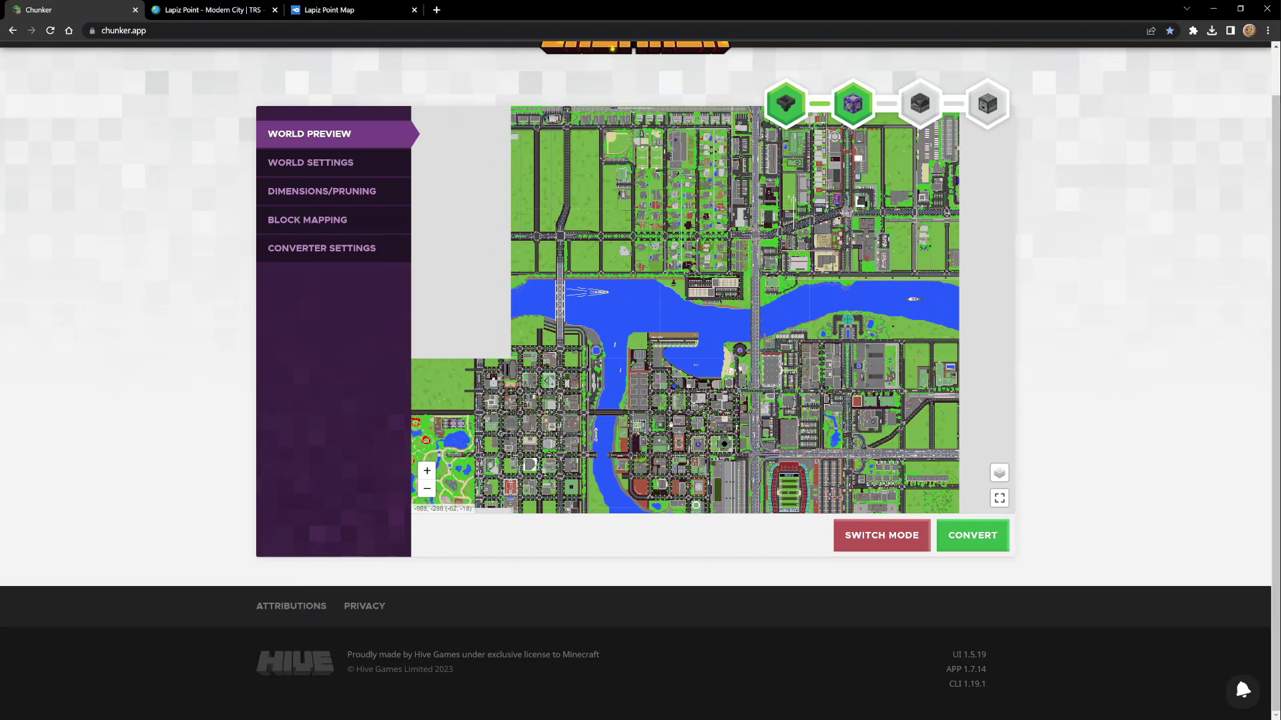
- Try chunk pruning and the The End and Nether output dimensions, and restore Overworld with pruning off
click(321, 191)
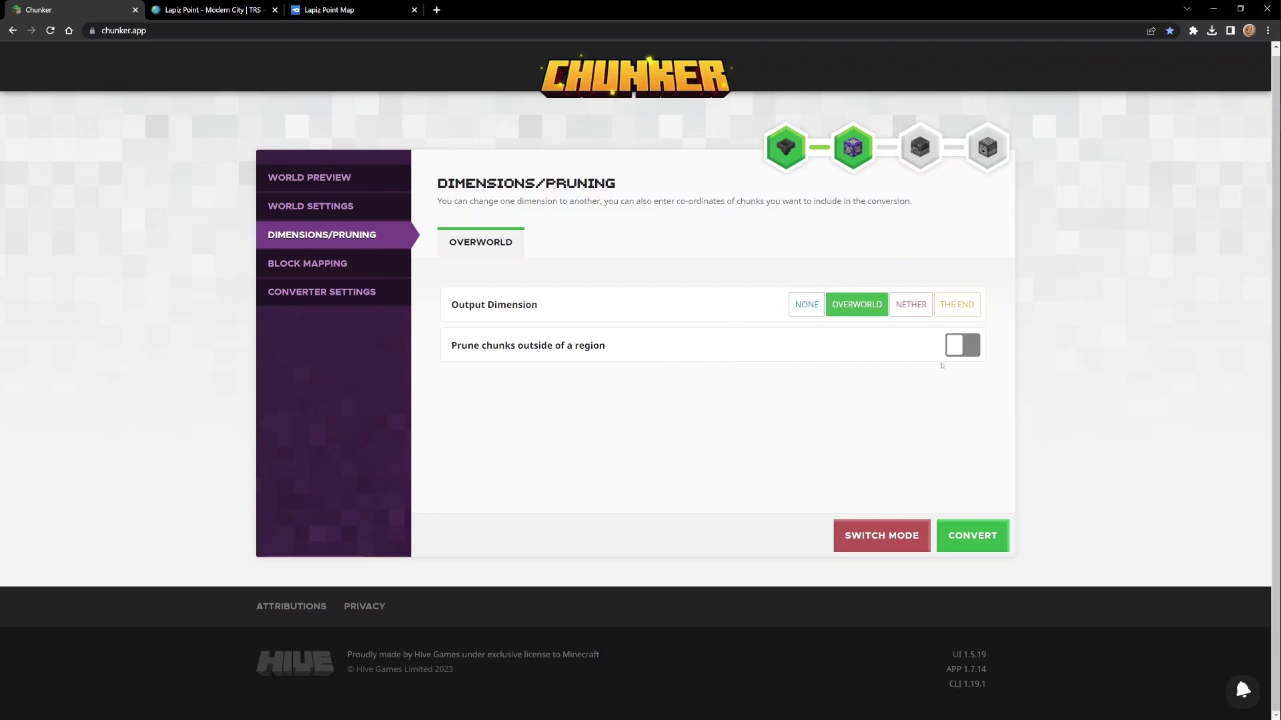
click(961, 346)
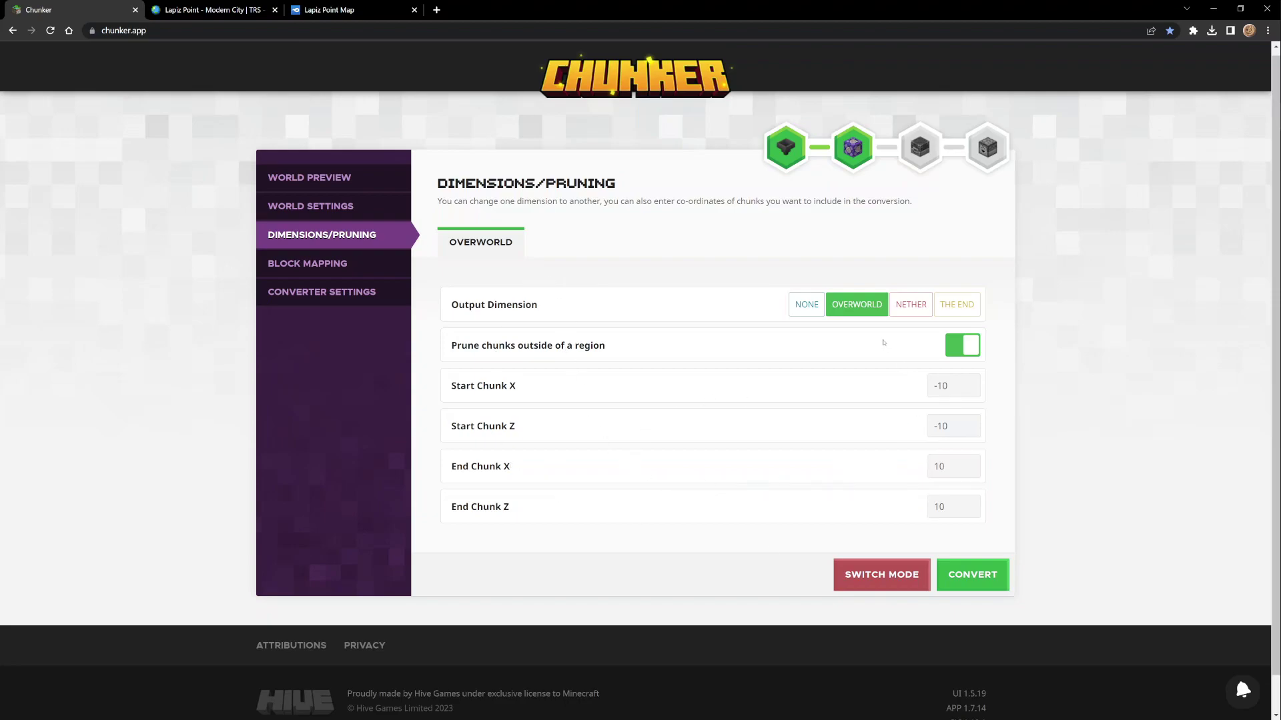
click(956, 304)
click(910, 304)
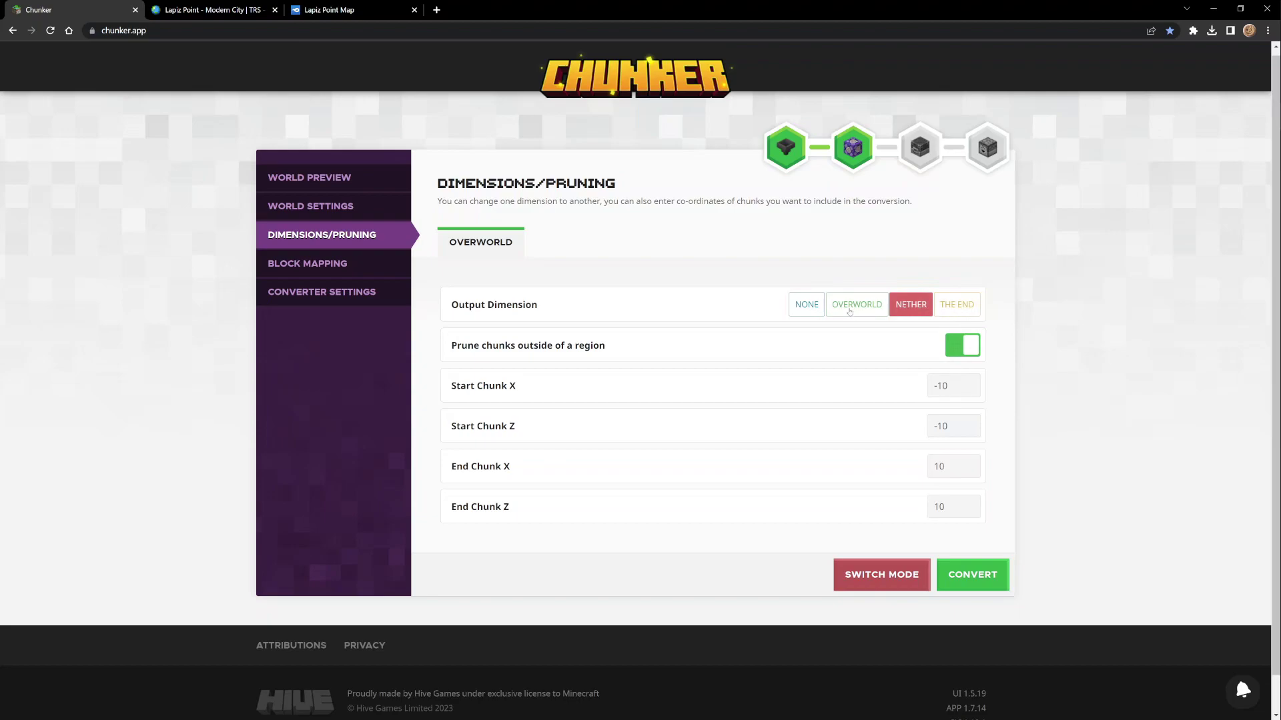
click(857, 304)
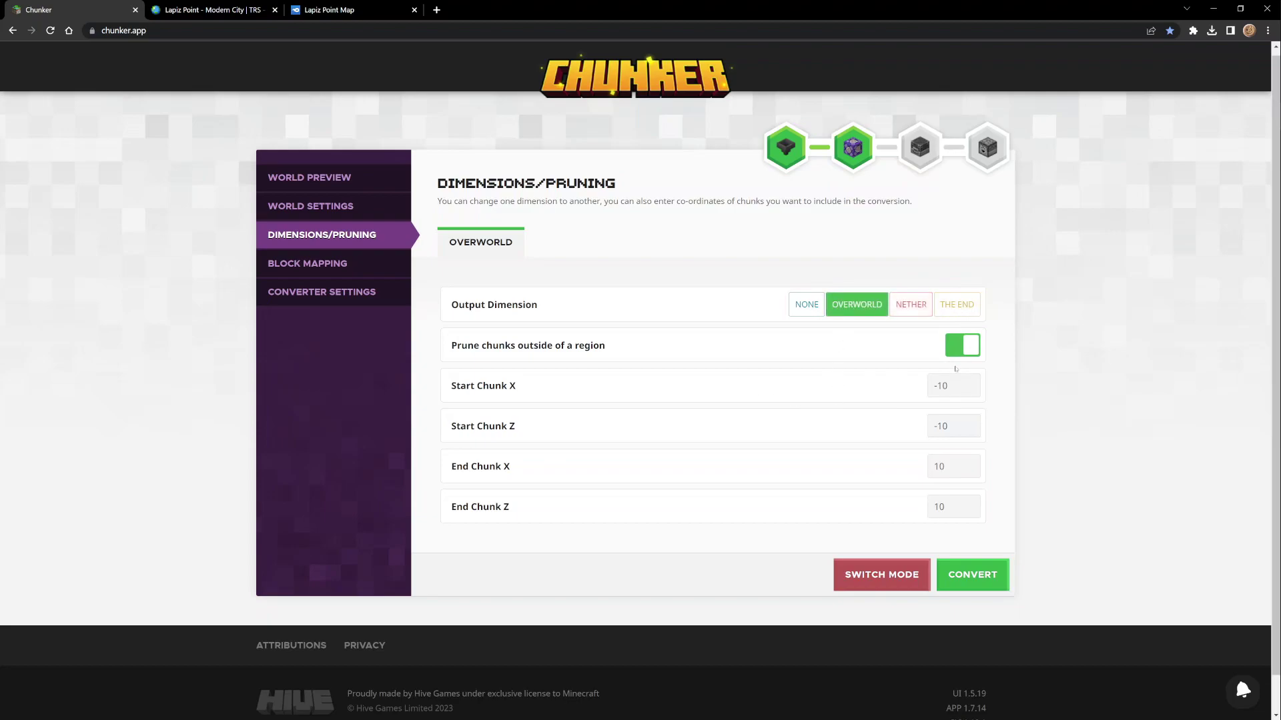
click(956, 352)
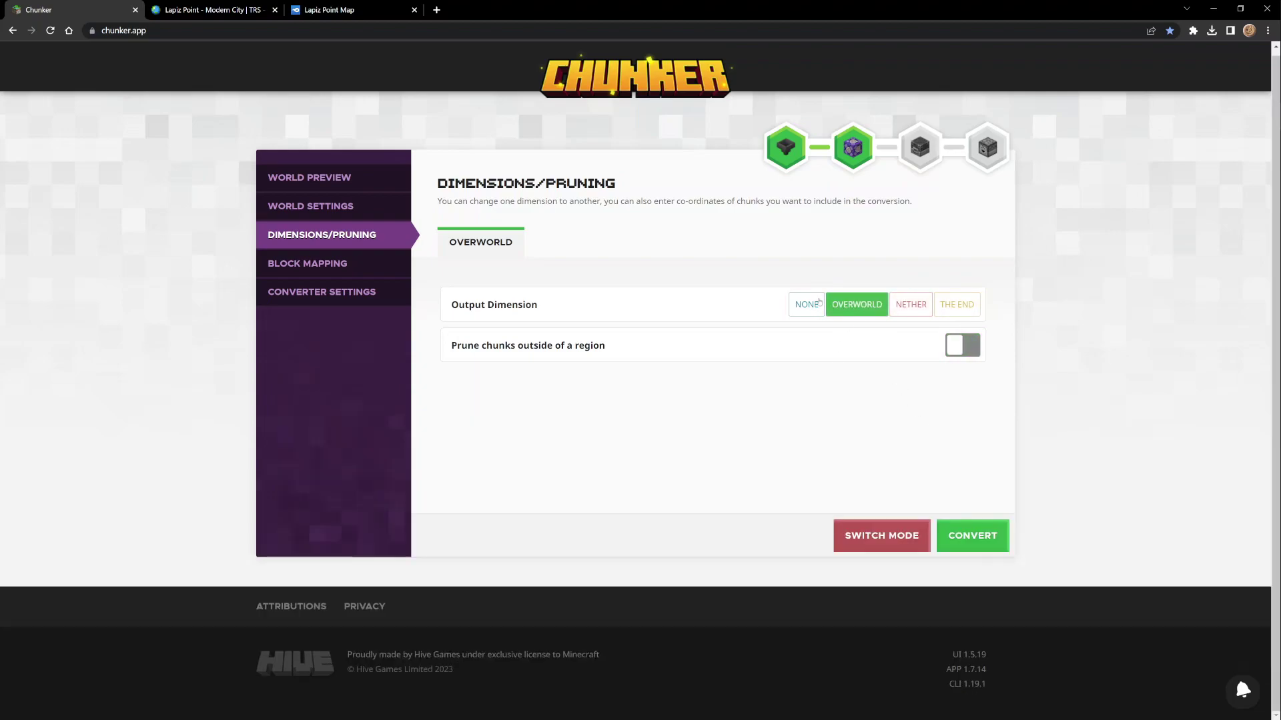
- Review the block mapping and converter settings, and return to the world preview
click(360, 266)
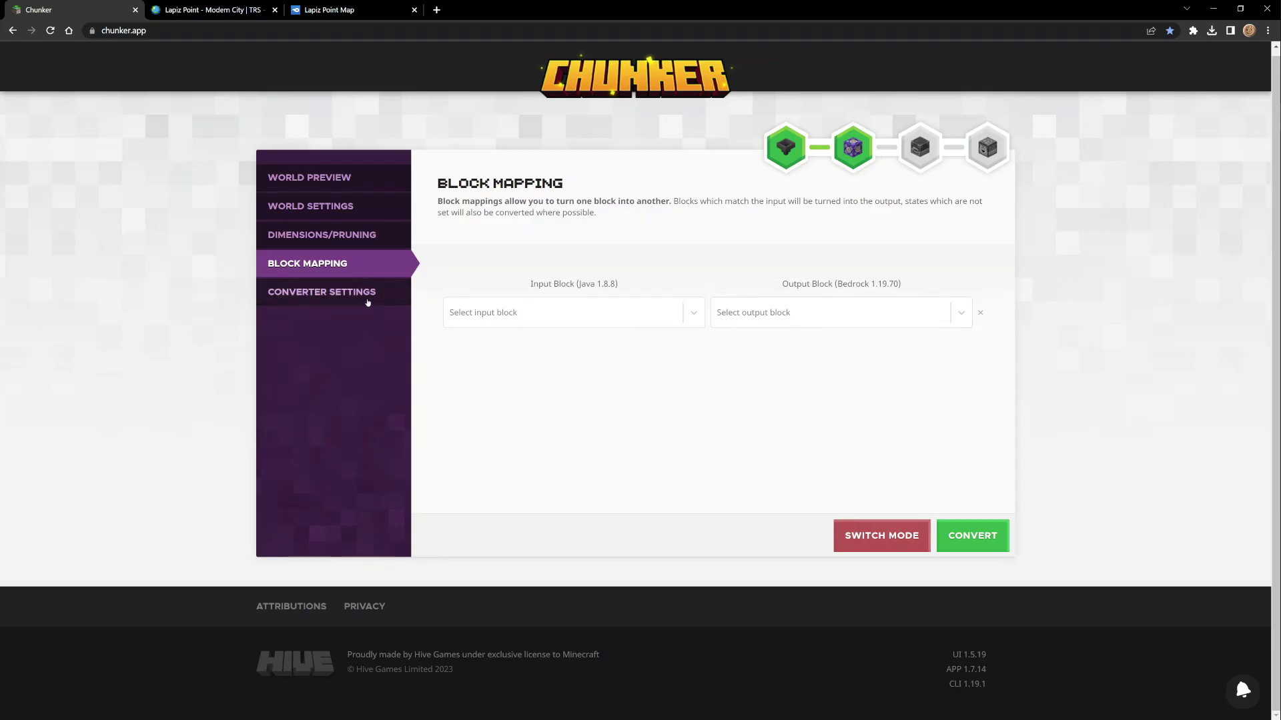
click(322, 292)
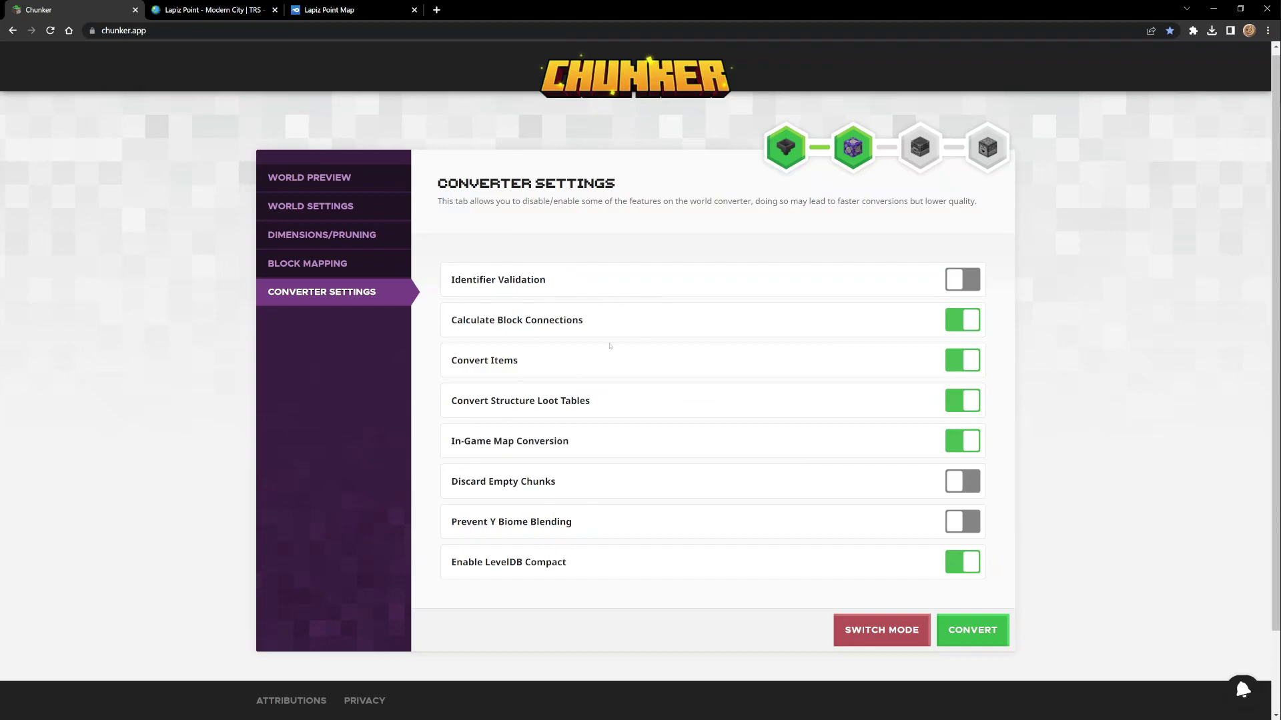
click(321, 177)
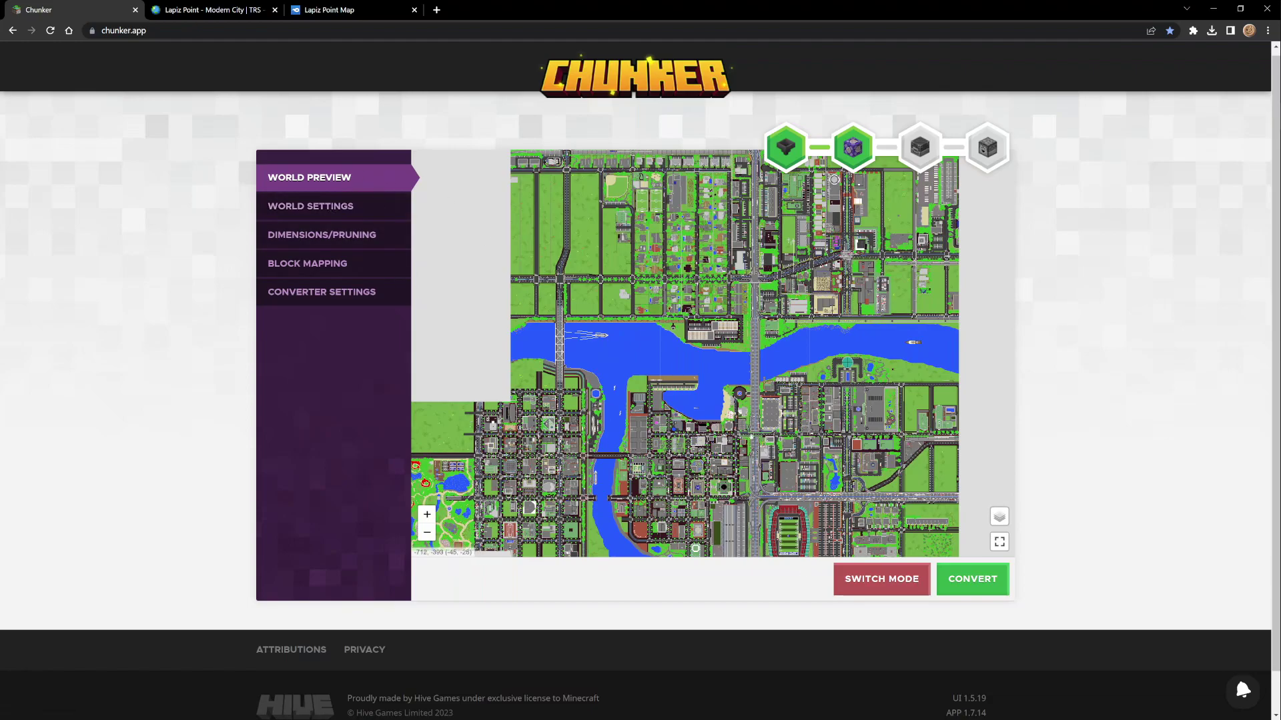
- Leave advanced mode, select Bedrock Edition 1.19.70 as the export version, and convert and download the world
click(969, 578)
scroll(636, 411, down, 6)
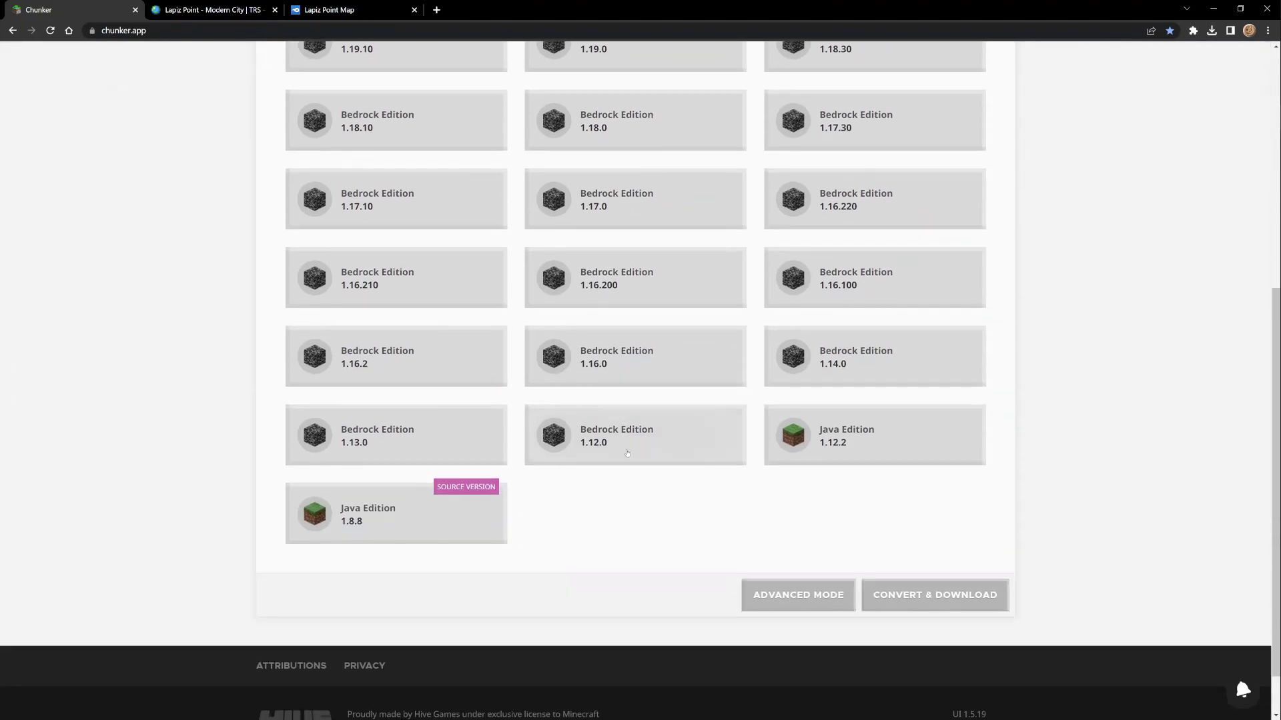
scroll(550, 482, up, 7)
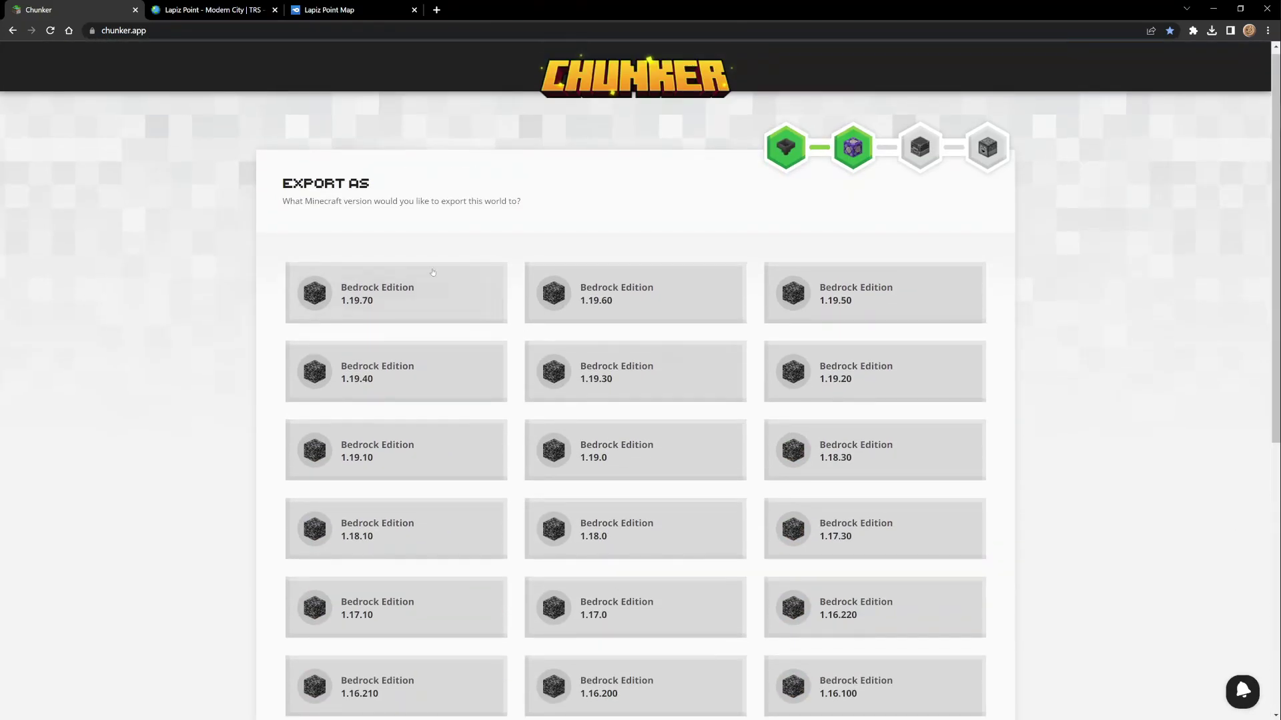
click(397, 293)
scroll(945, 340, down, 5)
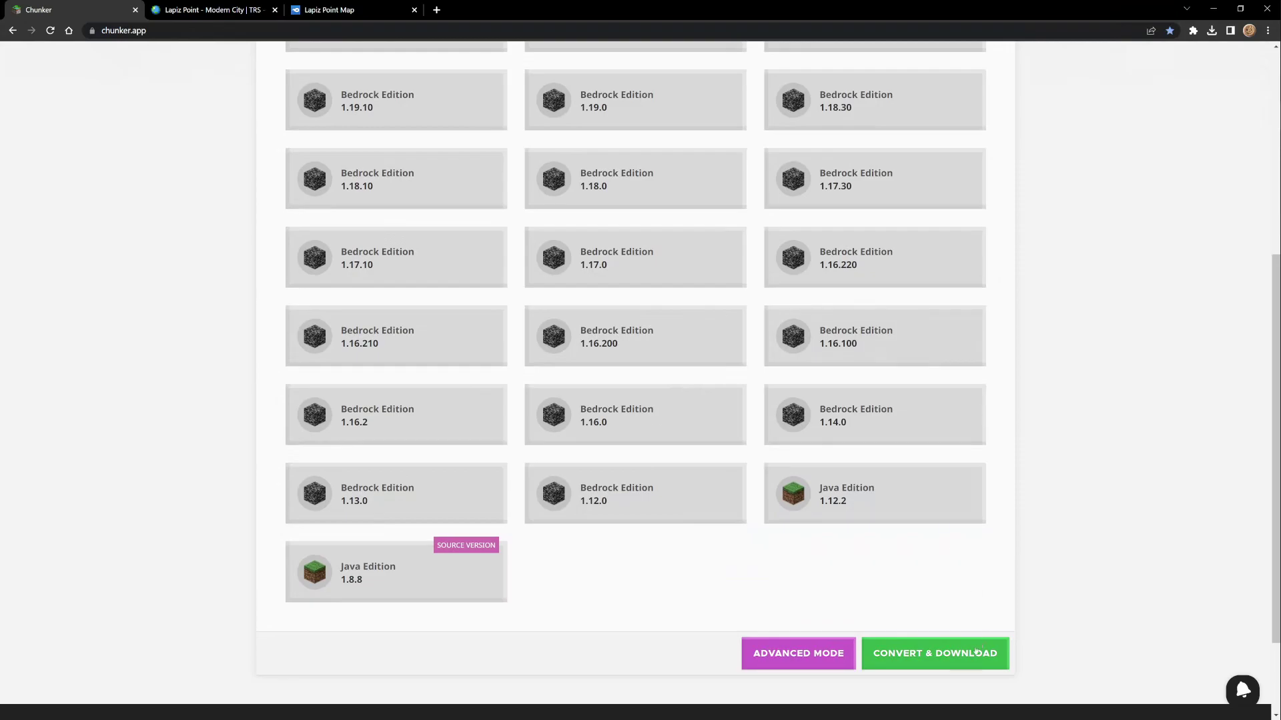
click(912, 656)
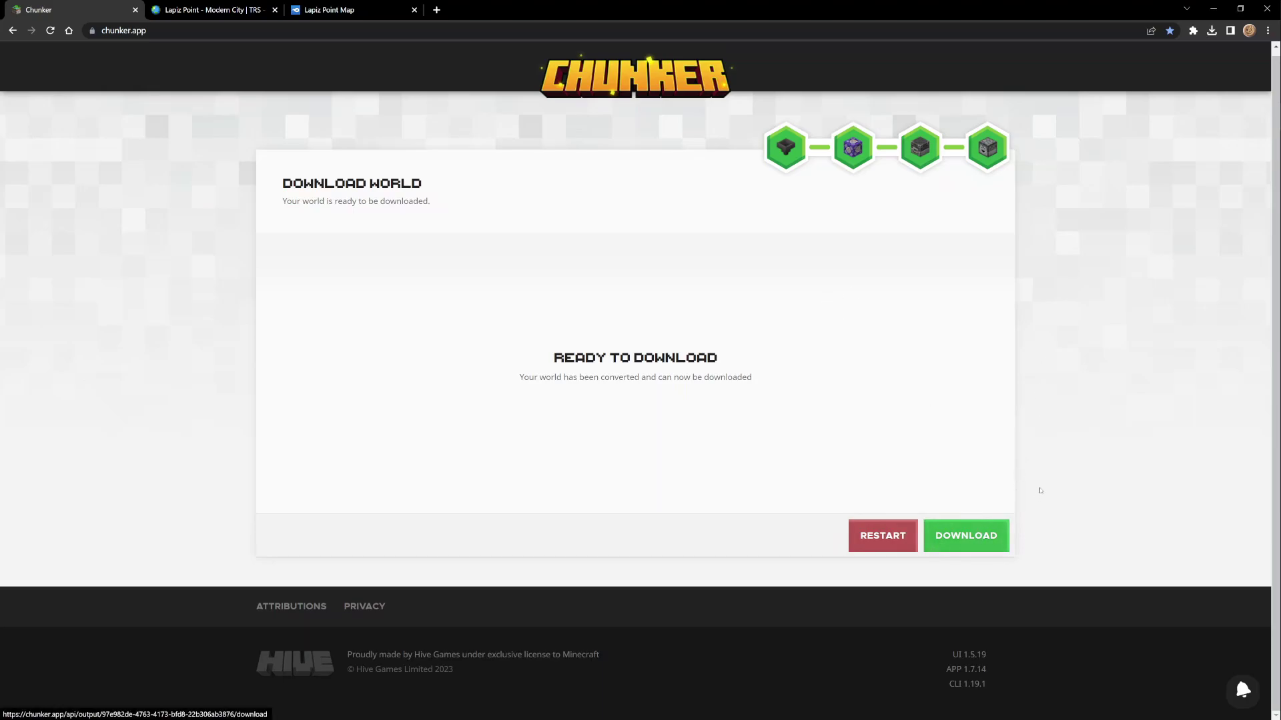
- Import the downloaded Valley .mcworld file from the desktop into Minecraft and open the 73.8MB Valley world
key(super+Right)
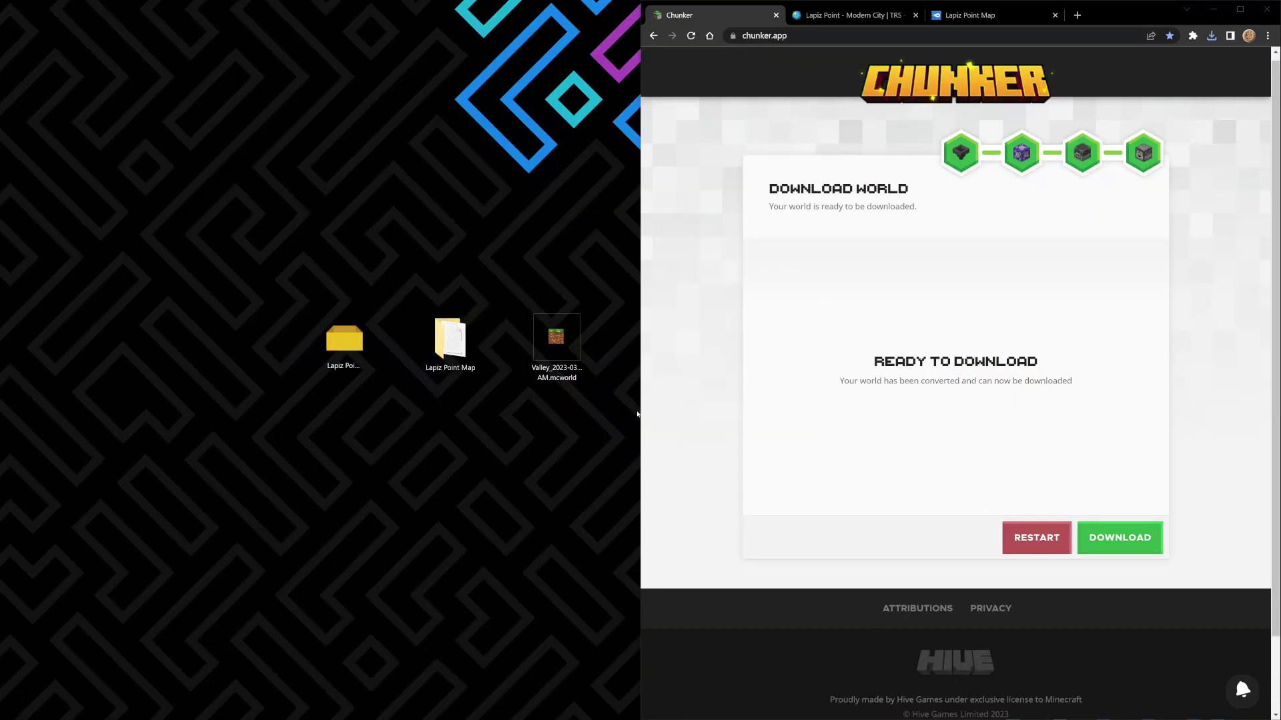
click(559, 366)
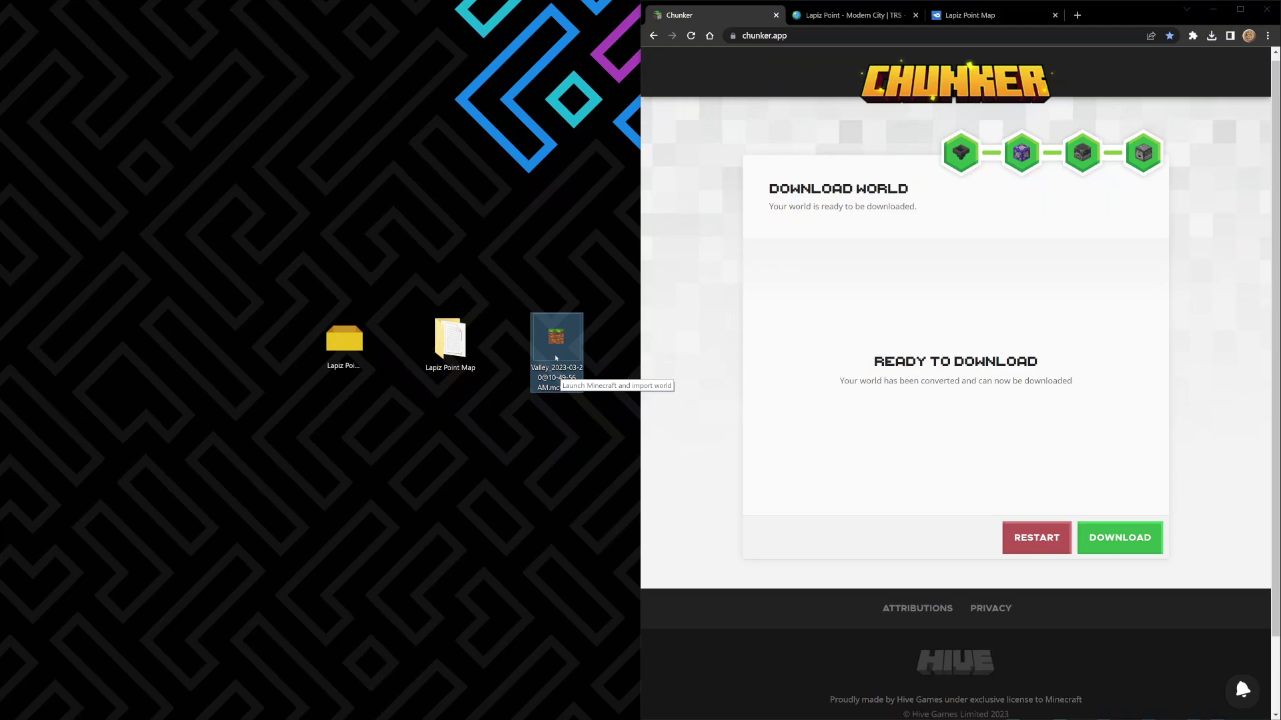
double_click(555, 358)
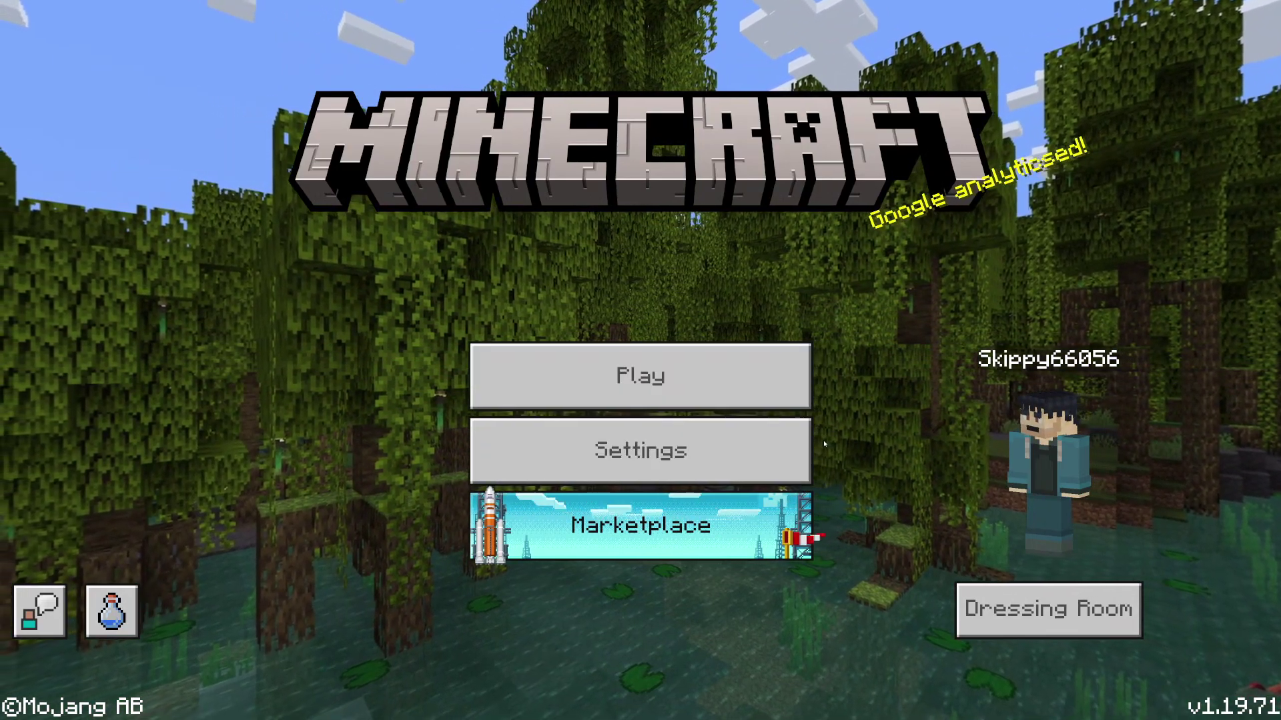
click(721, 374)
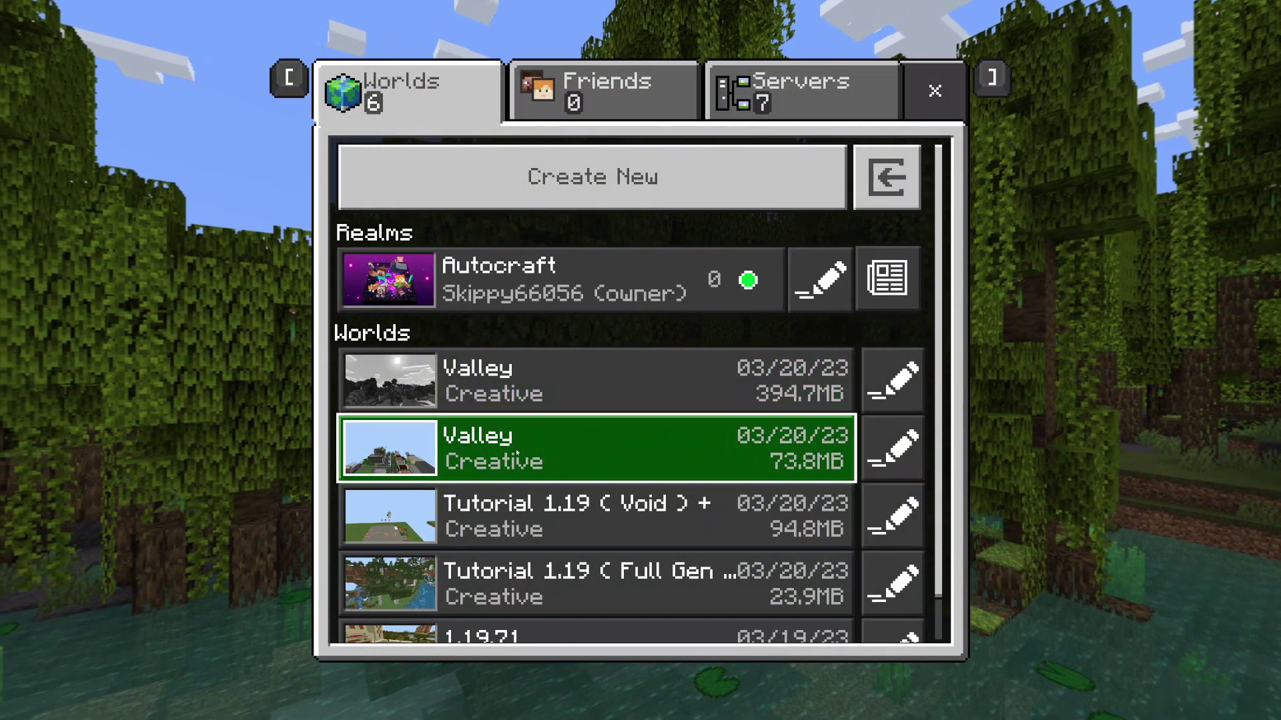
click(695, 451)
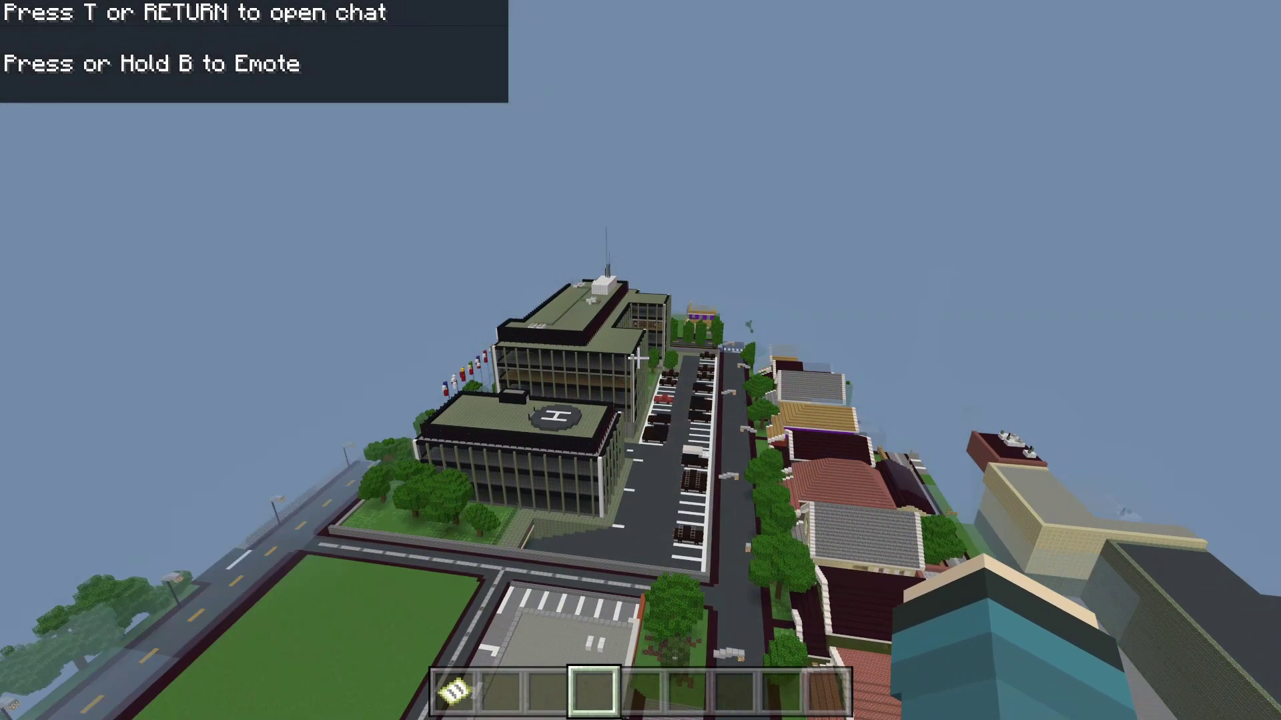
- Fly over the converted city to examine its buildings, highway interchange, railway and residential area
key(s)
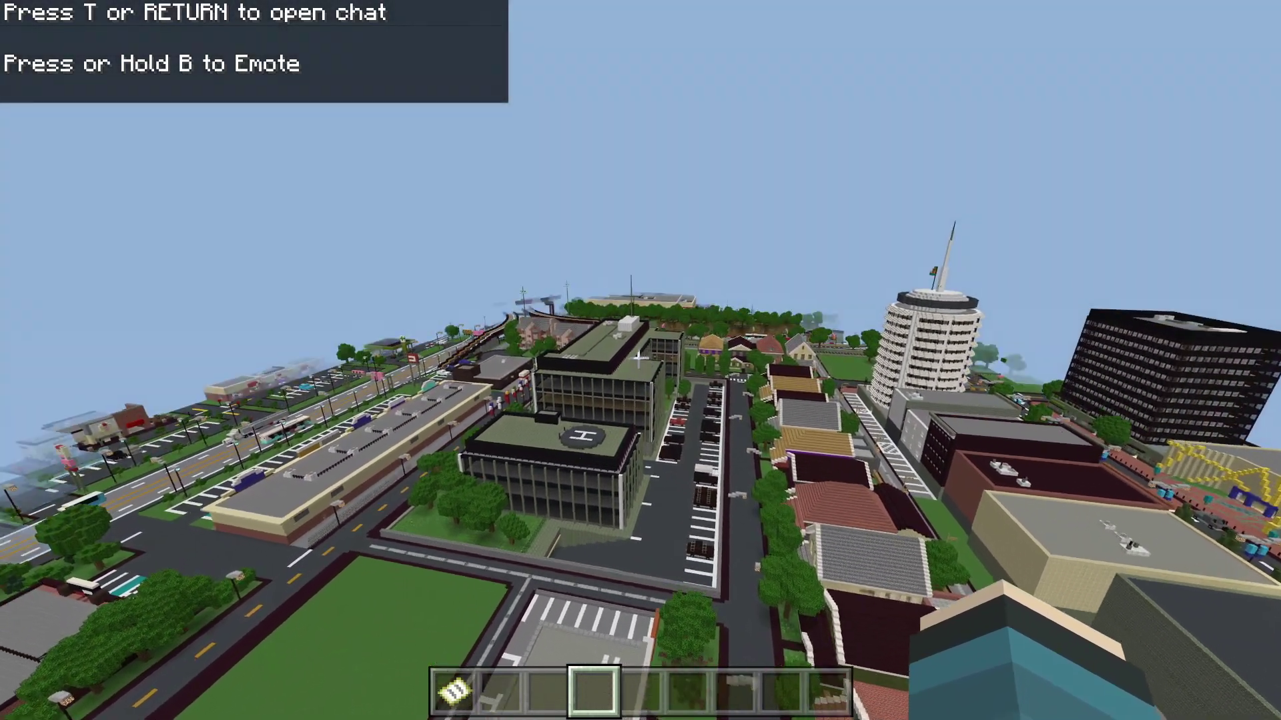
key(w)
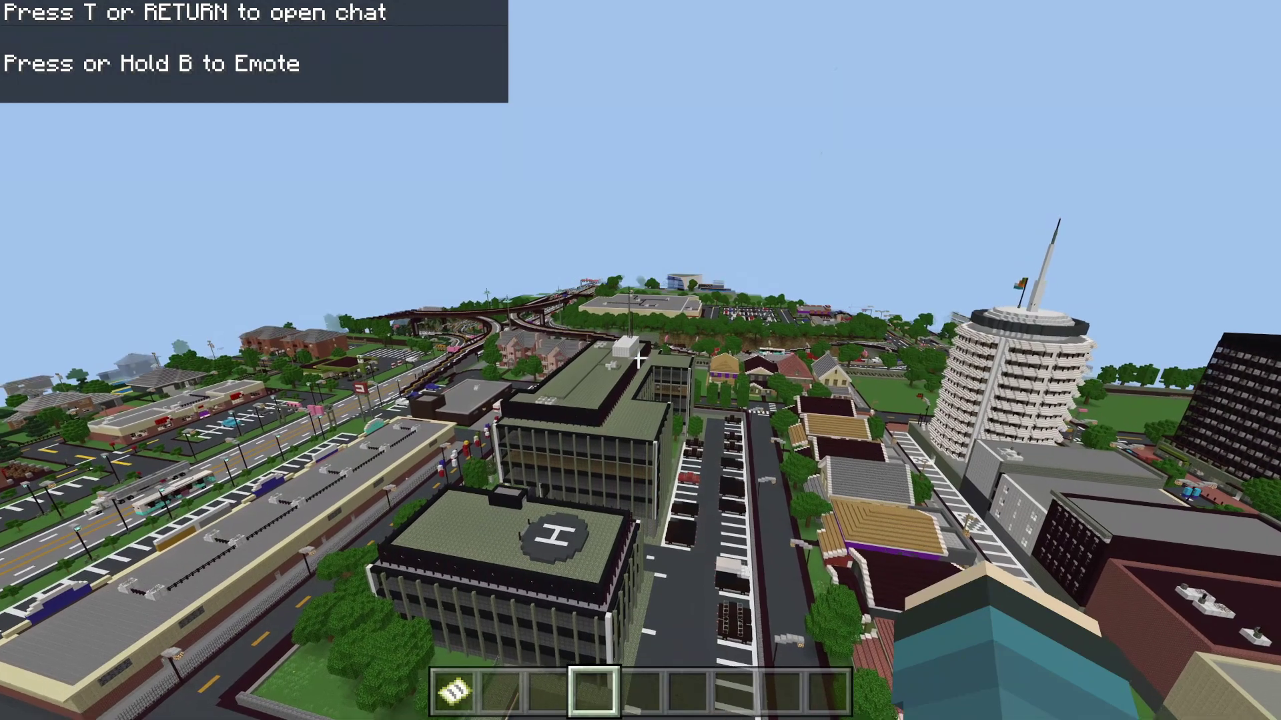
key(w)
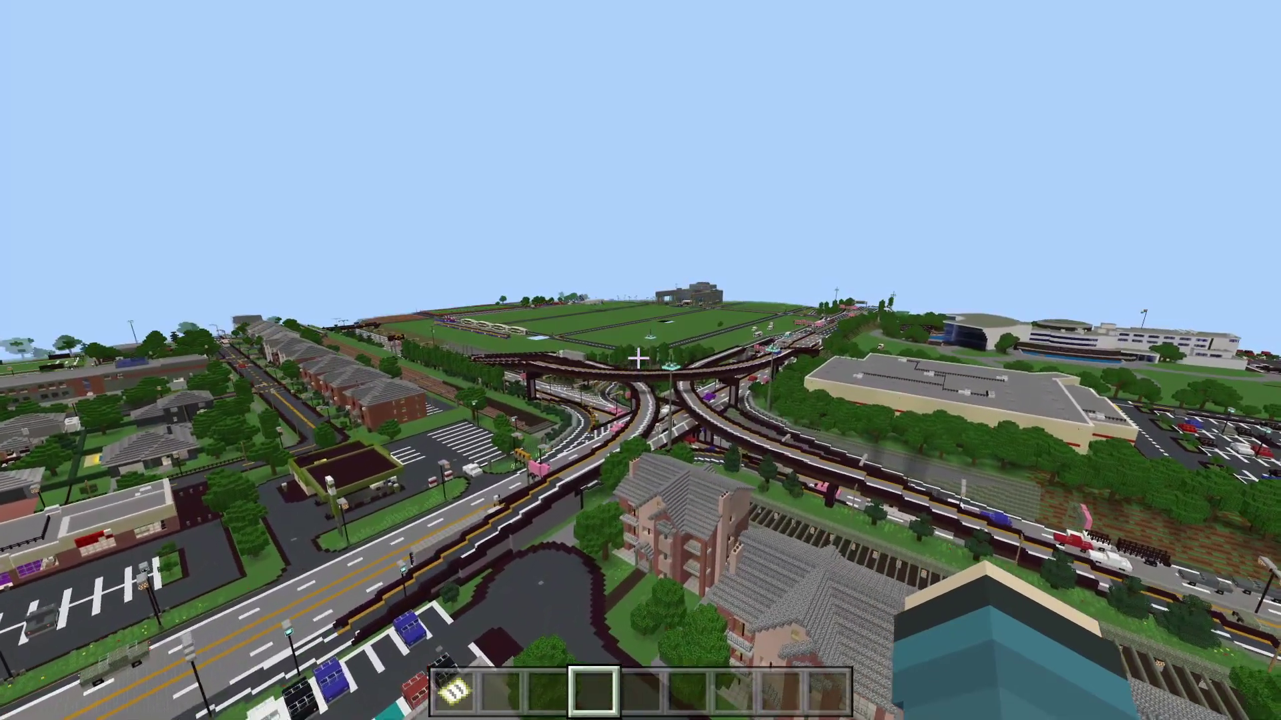
key(w)
key(s)
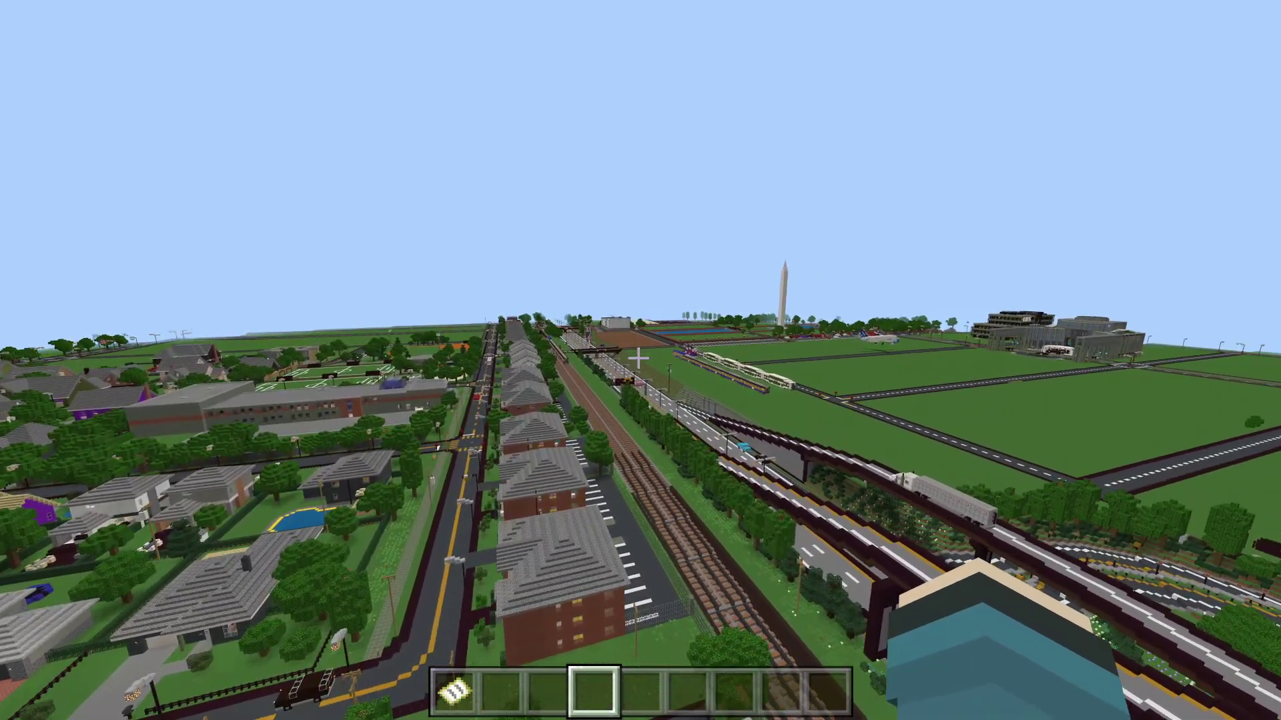
key(w)
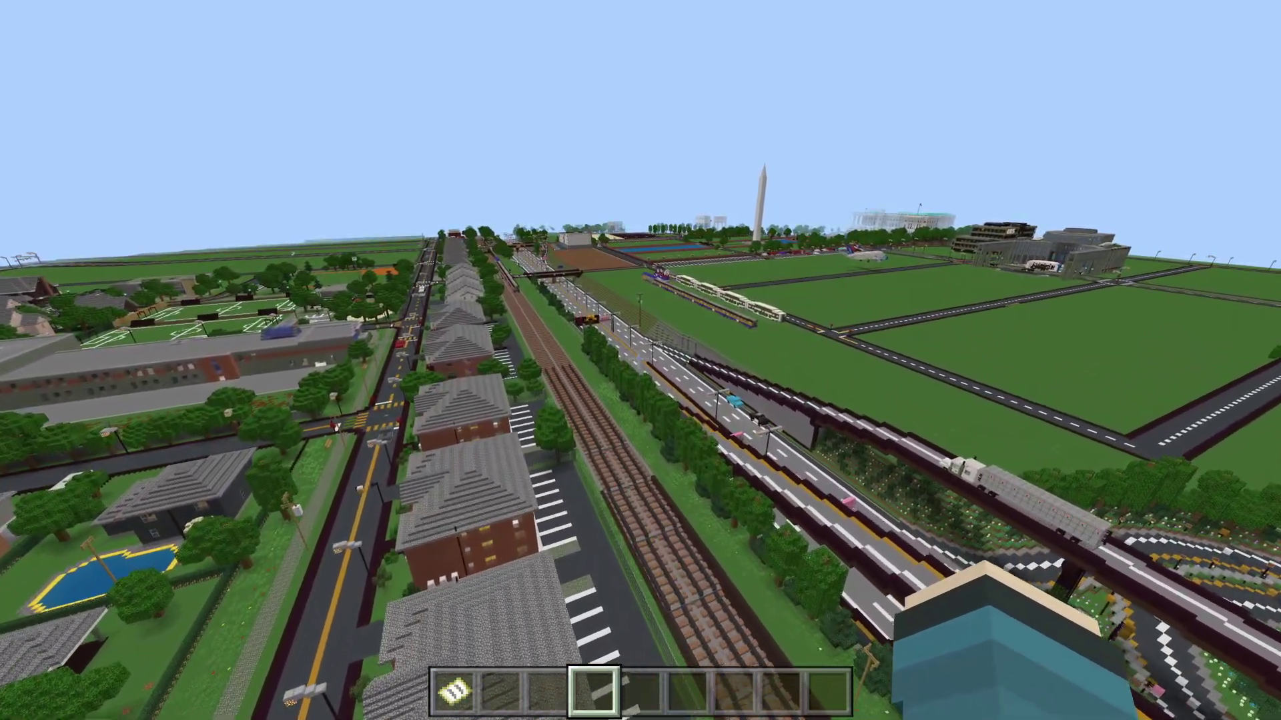
key(w)
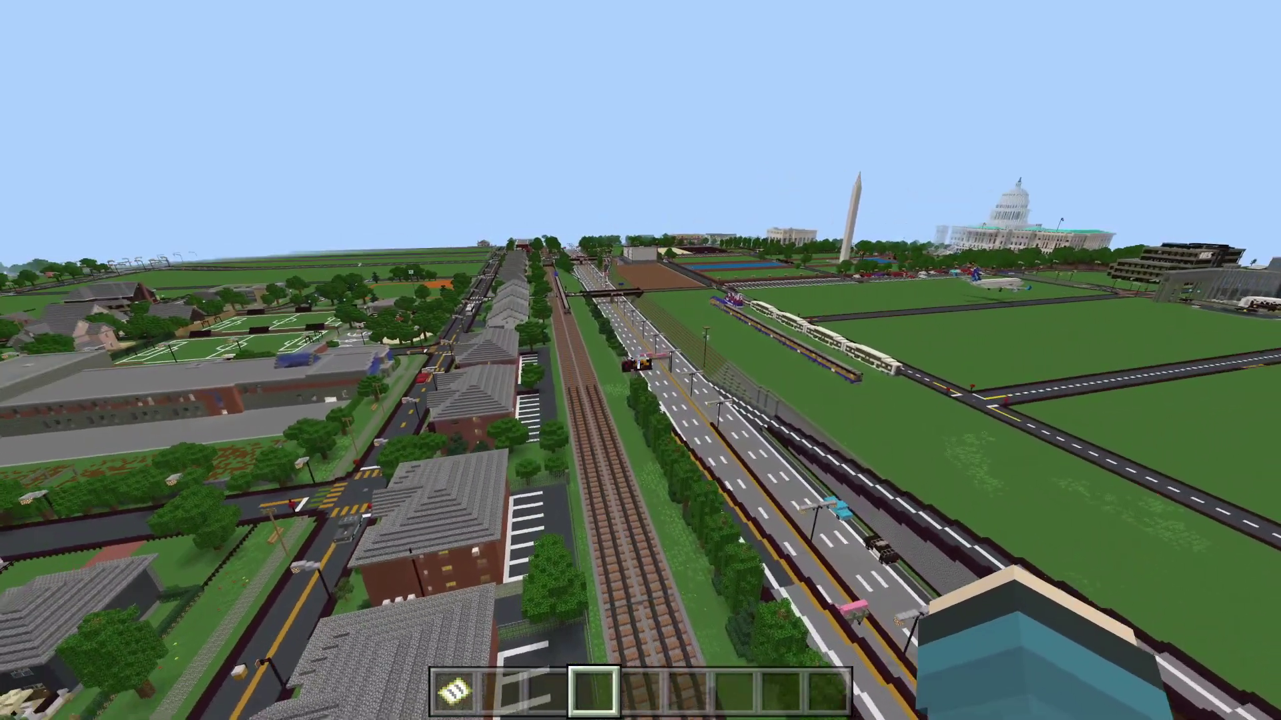
key(w)
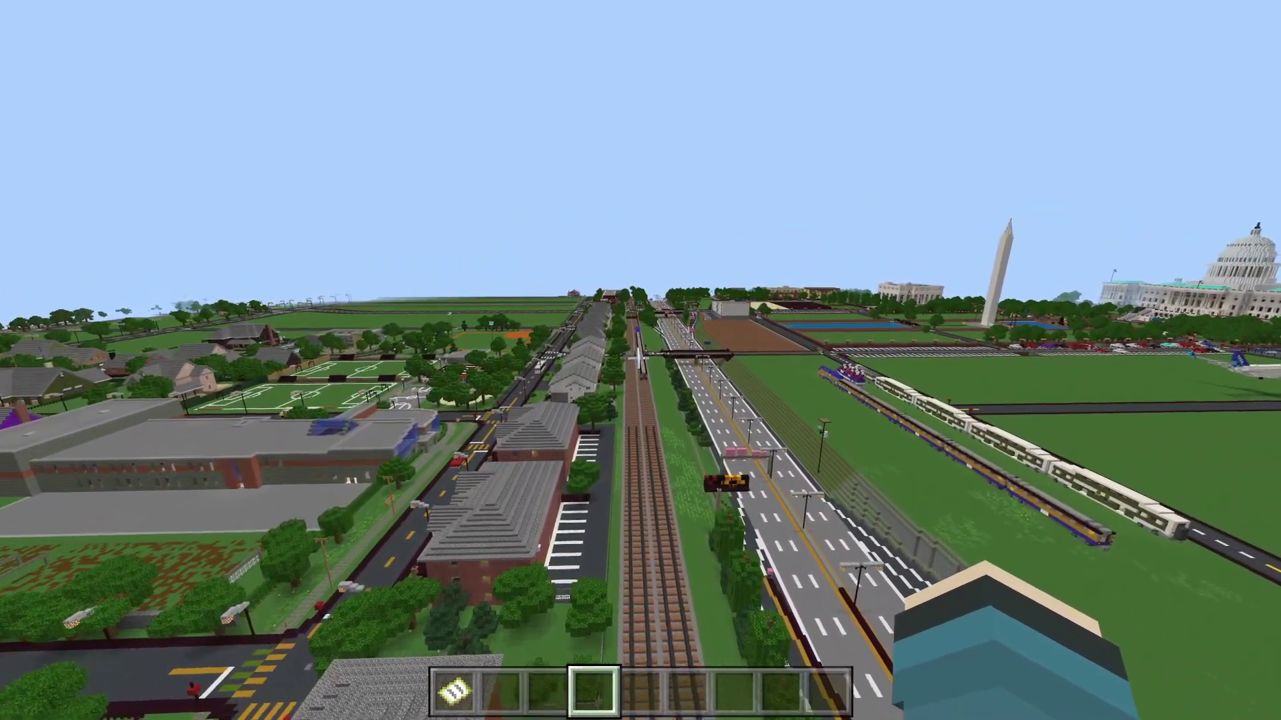
key(w)
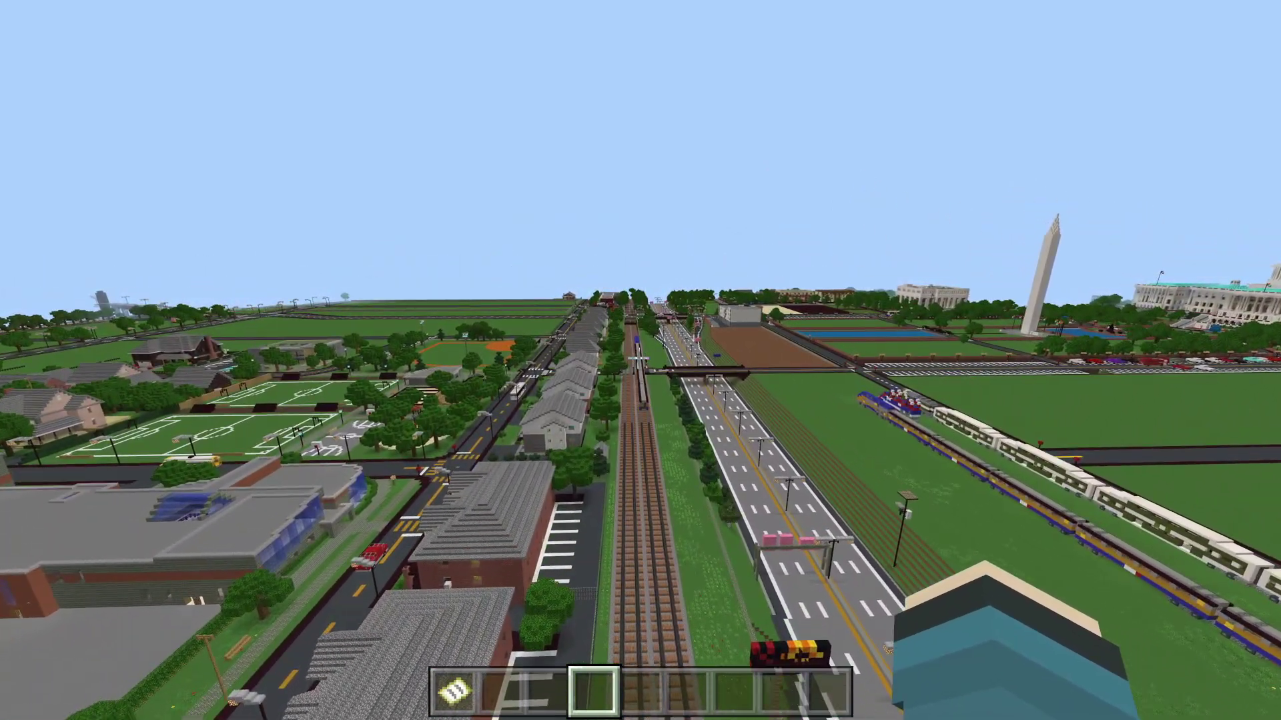
key(w)
mouse_move(638, 358)
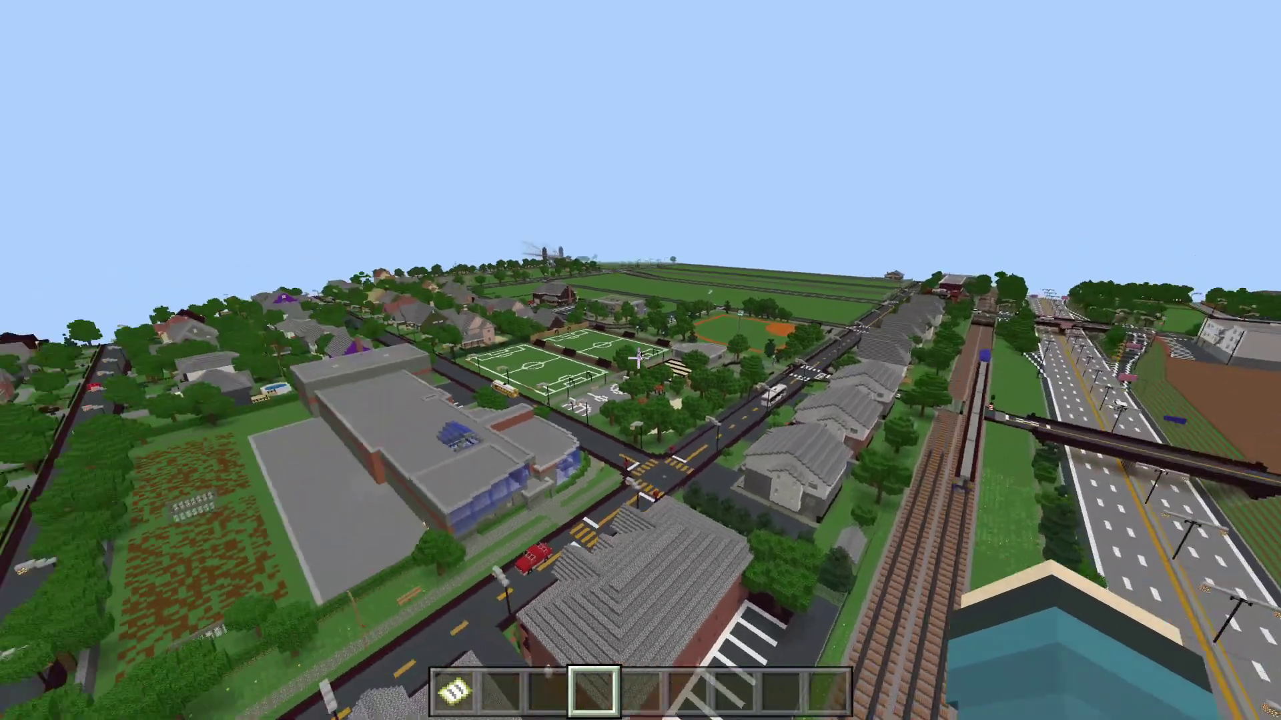